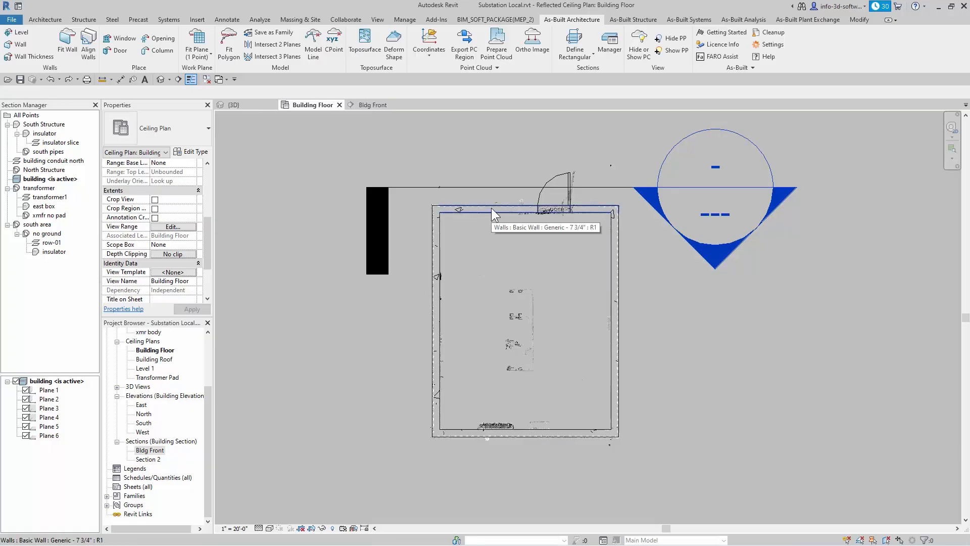
Delete the chain of four existing building walls from the Building Floor ceiling plan
key("Tab")
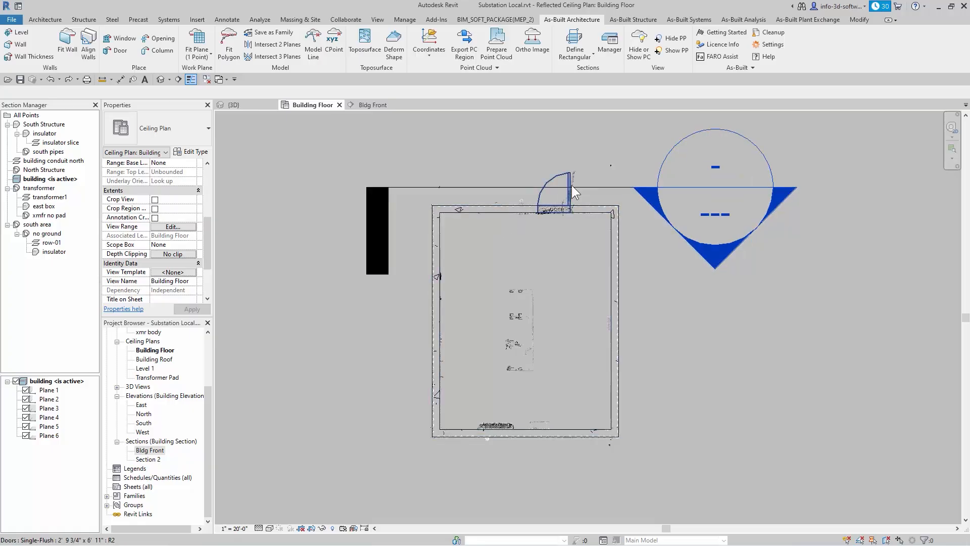
key("Tab")
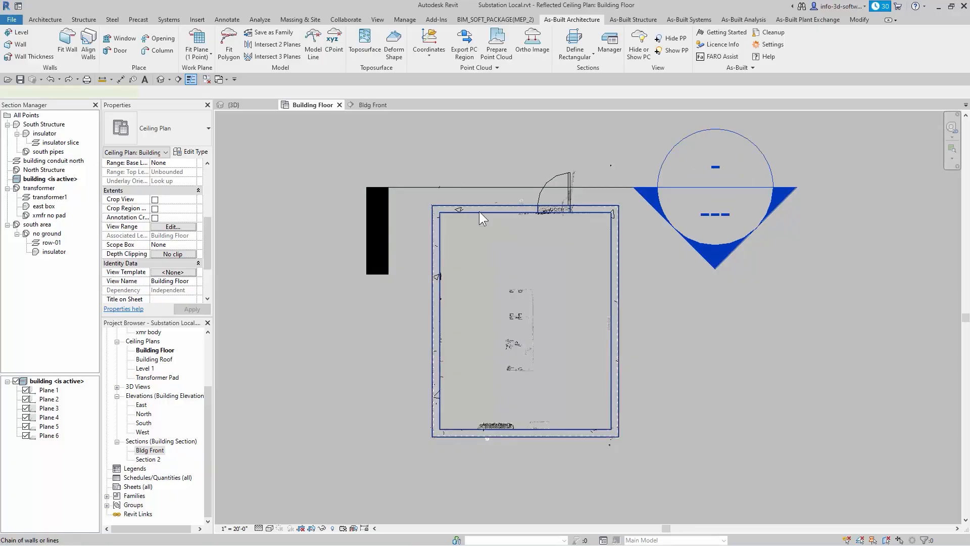
left_click(479, 212)
key("Escape")
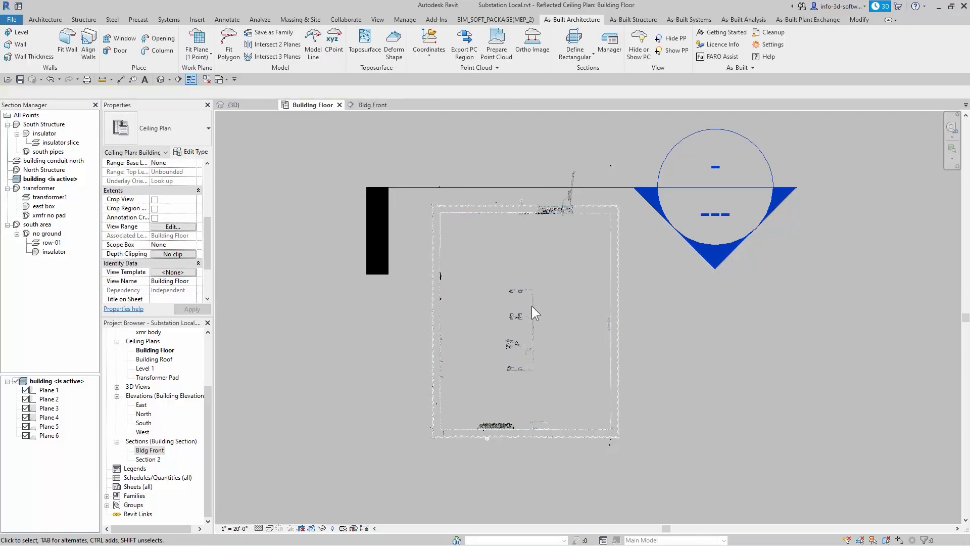
Switch to the Building Floor floor plan and start wall fitting with Building Roof as the top constraint
middle_click_drag(531, 305, 530, 302)
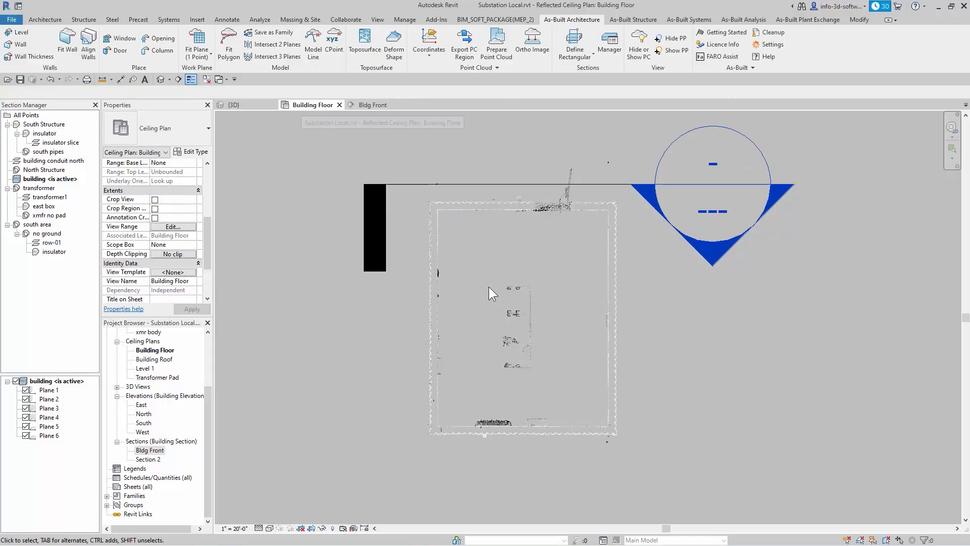
middle_click_drag(489, 286, 467, 301)
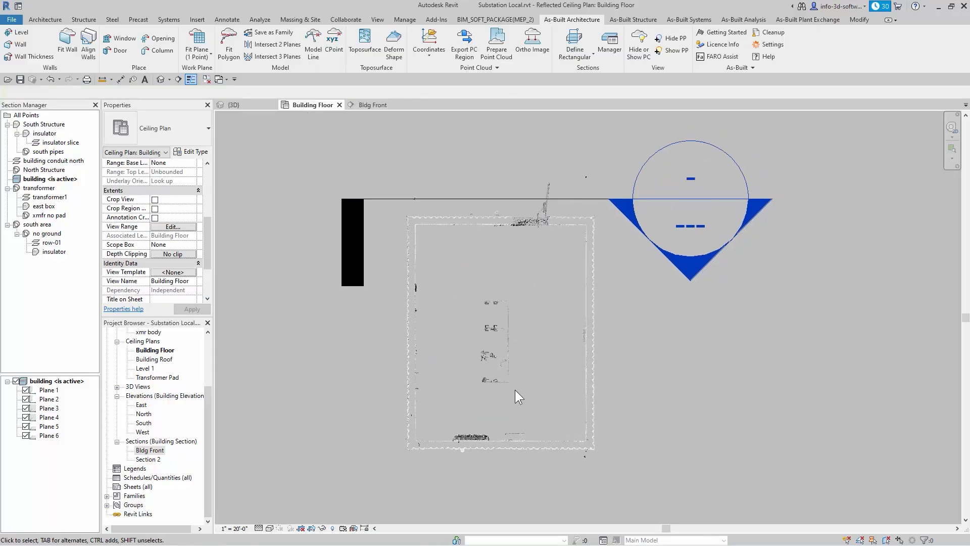
middle_click_drag(526, 350, 526, 349)
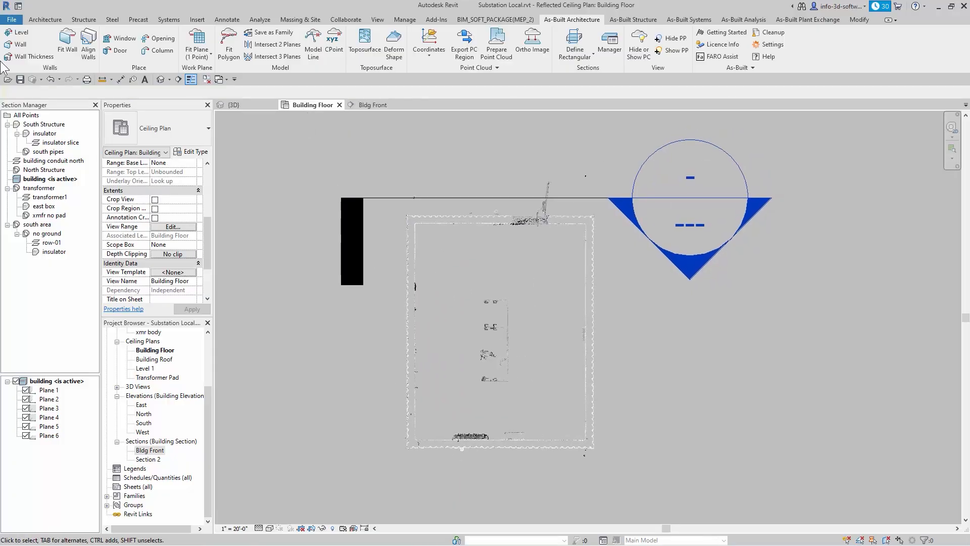
left_click(73, 46)
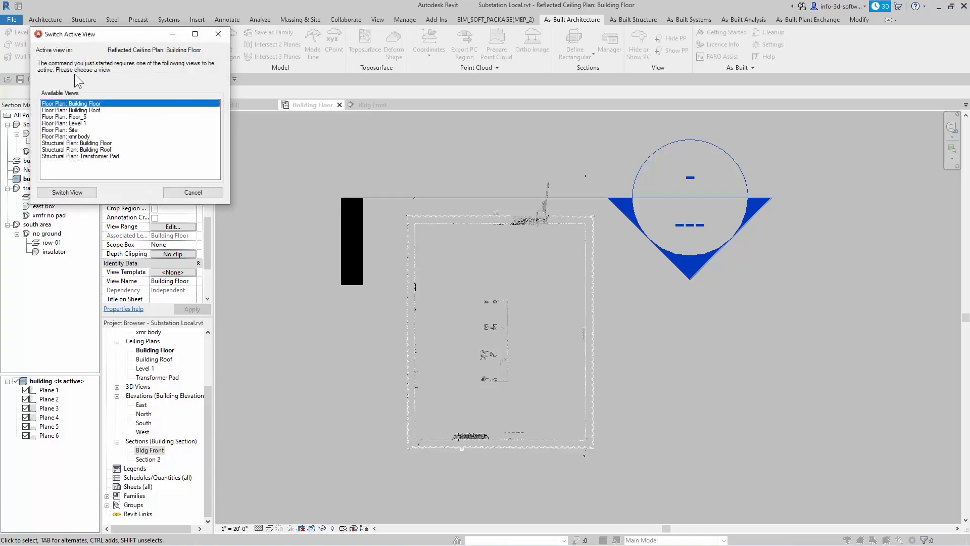
left_click(75, 192)
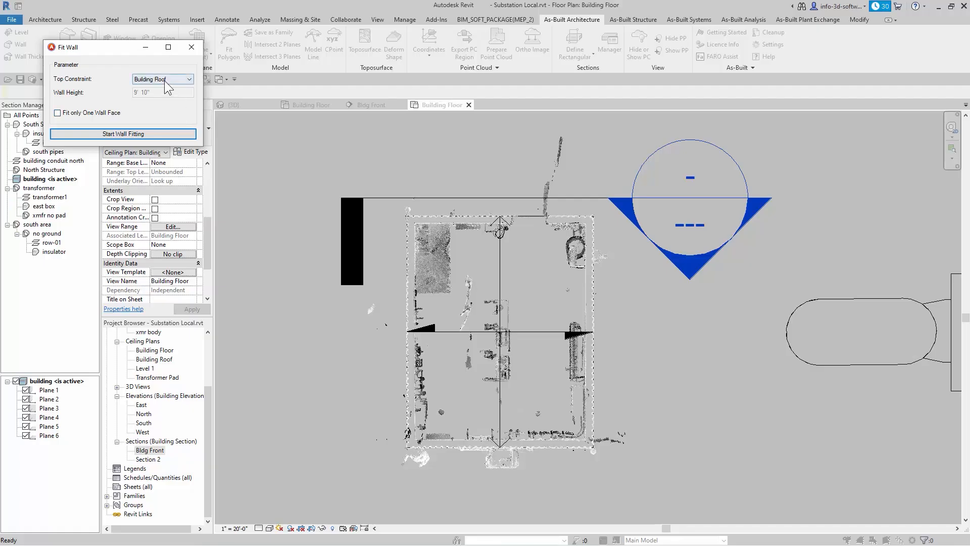
left_click(164, 80)
left_click(164, 80)
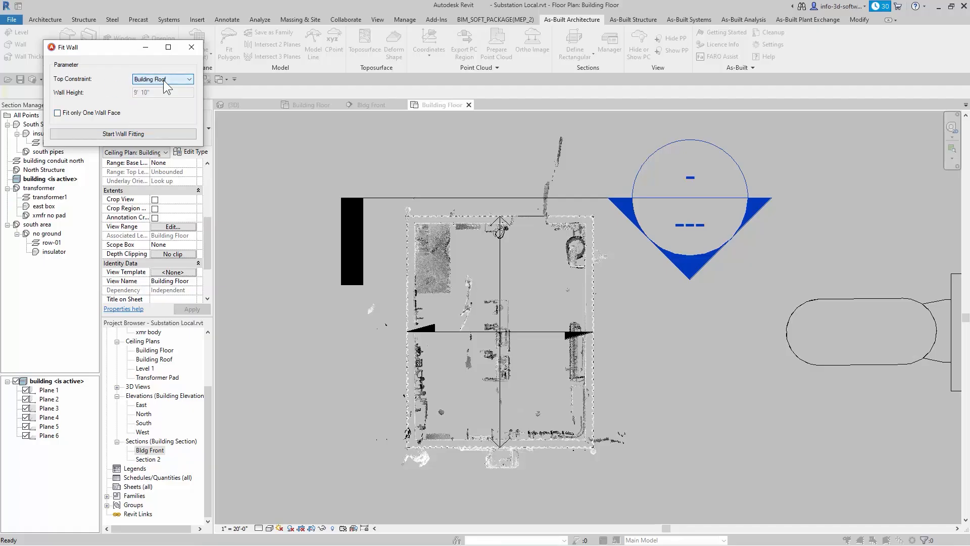
left_click(123, 134)
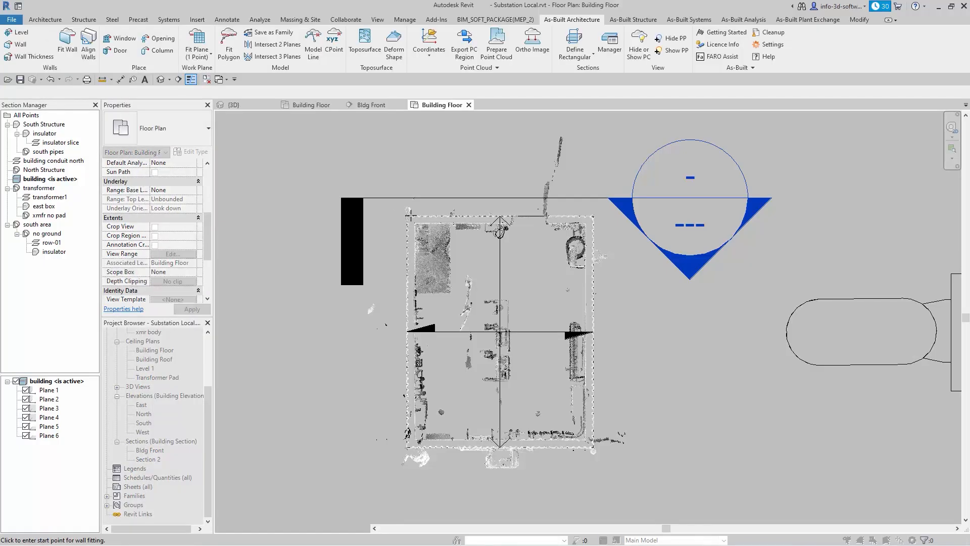
Fit the building's north wall to the point cloud and insert it as the Generic - 8" type with 7 5/8" thickness
scroll(409, 222, "up", 2)
scroll(513, 228, "up", 2)
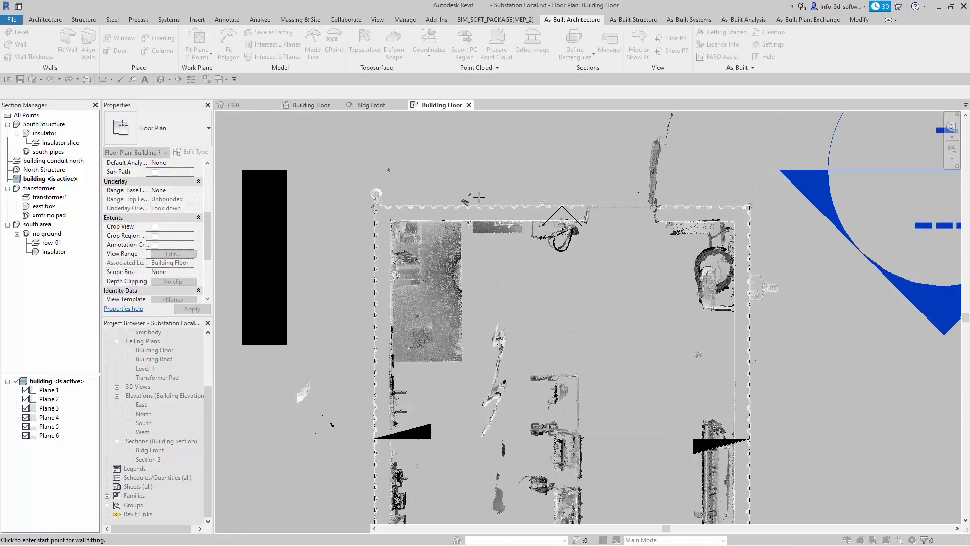
left_click(400, 216)
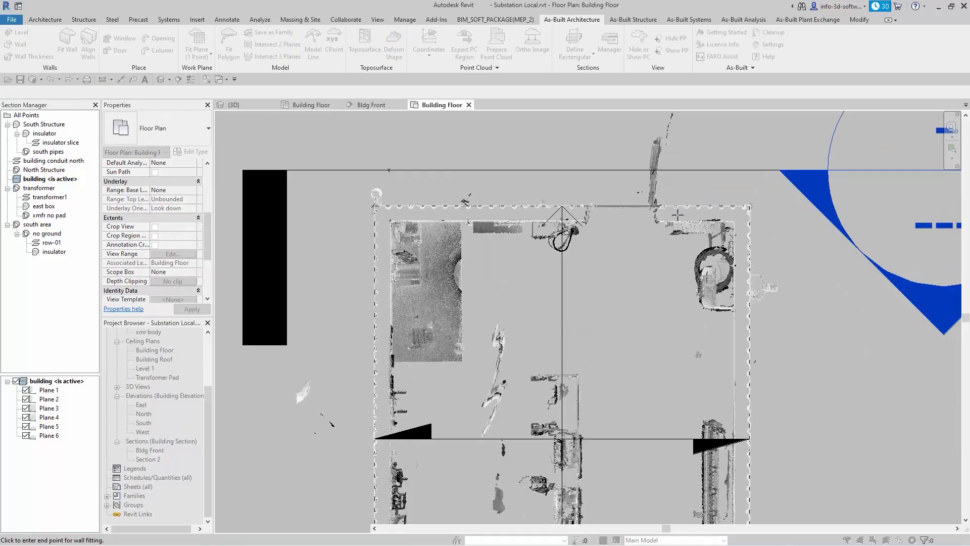
left_click(716, 217)
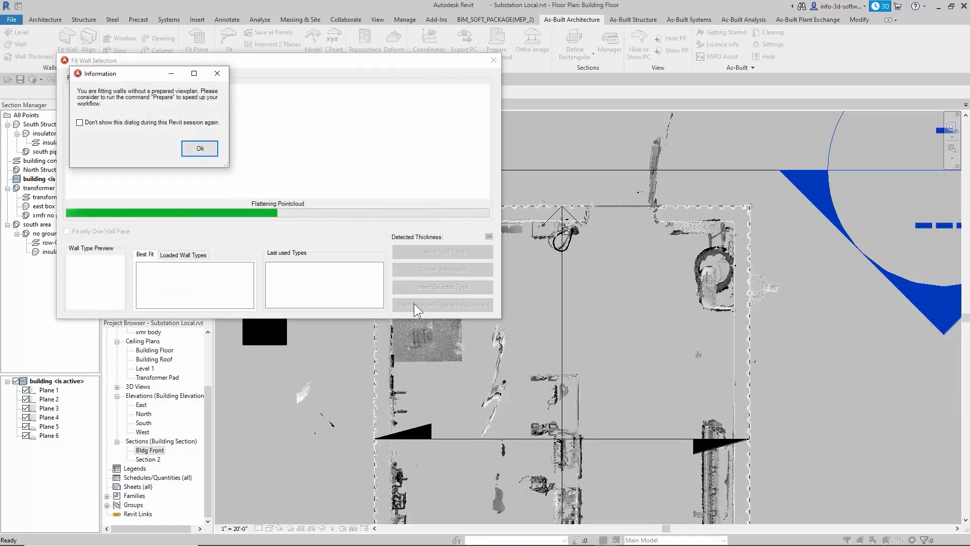
left_click(200, 148)
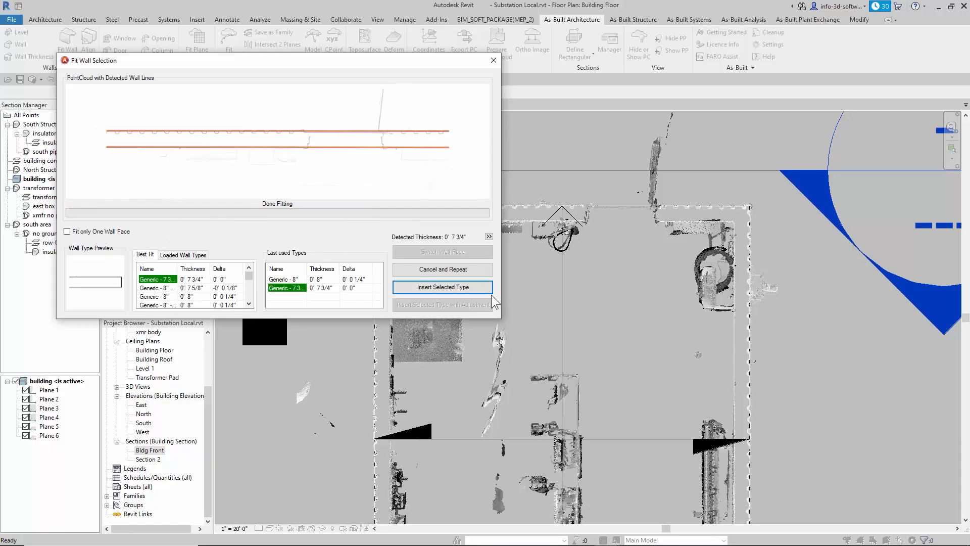
left_click(151, 289)
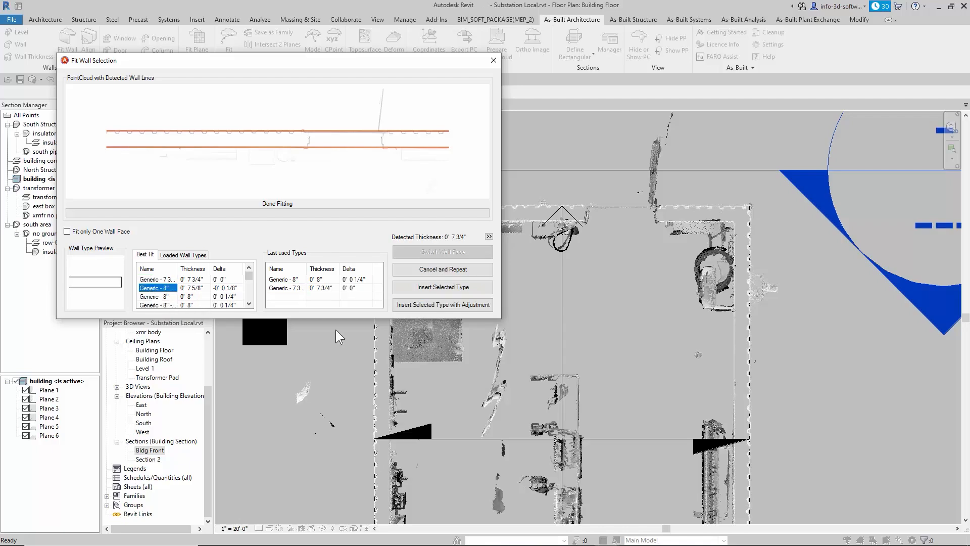
left_click(415, 303)
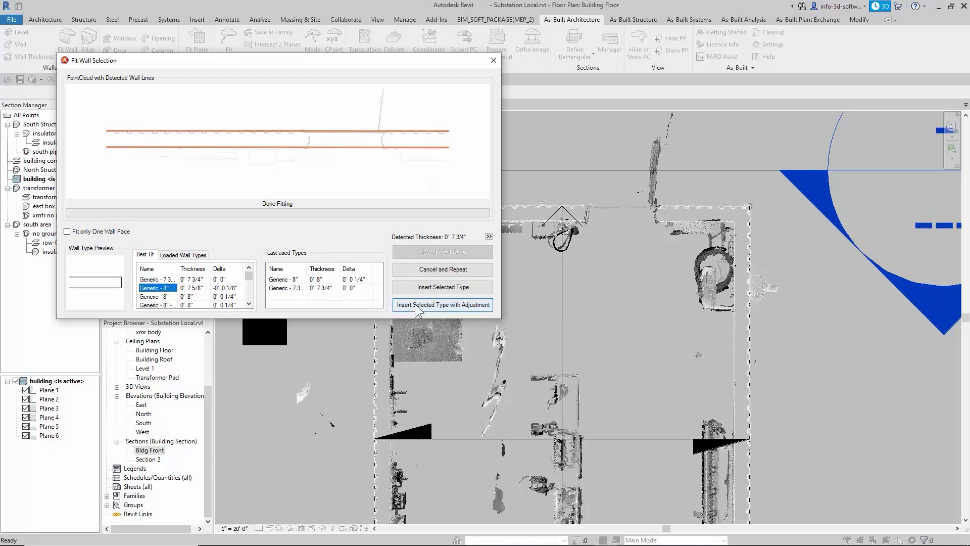
left_click(454, 288)
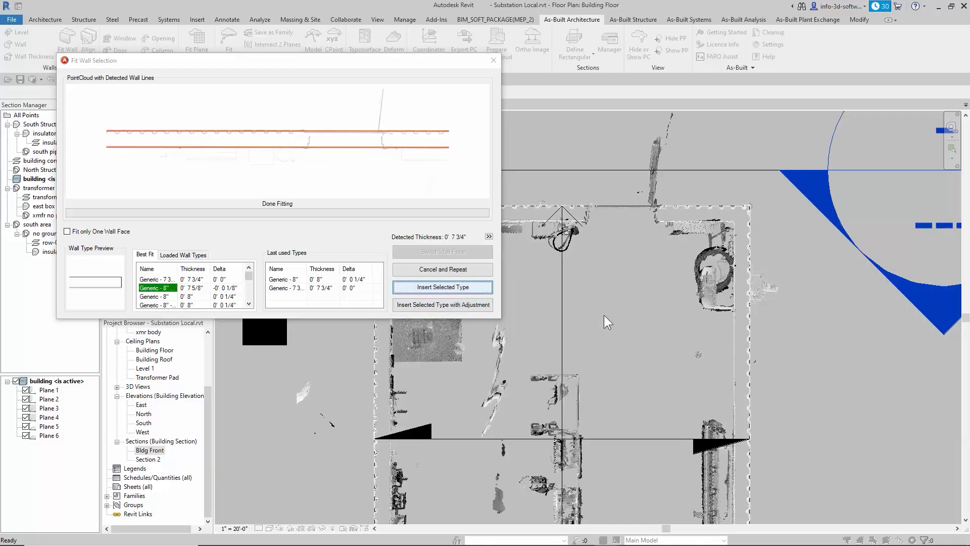
Fit the building's east wall to the point cloud from its north to south end, inserting the 8" thick Generic - 8" type
middle_click_drag(702, 353, 673, 265)
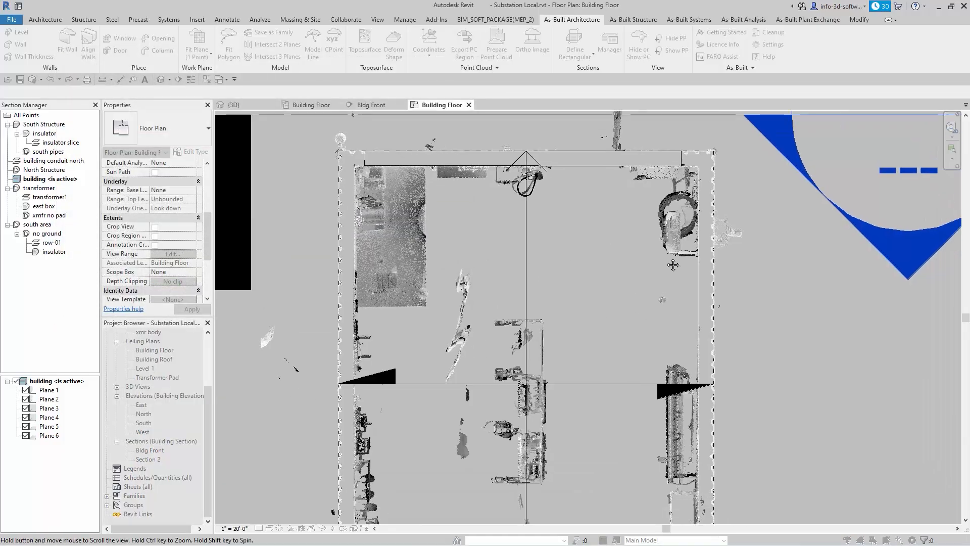
left_click(700, 174)
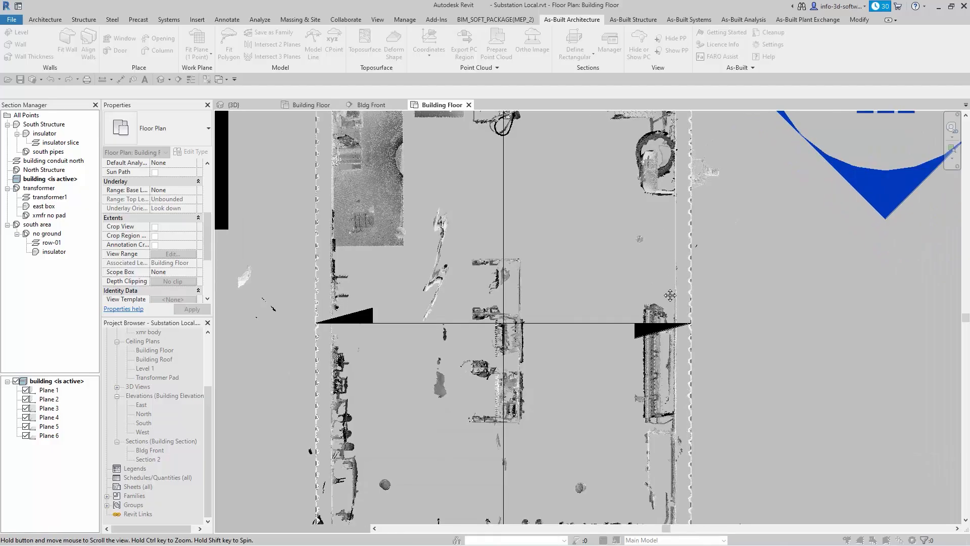
left_click(665, 453)
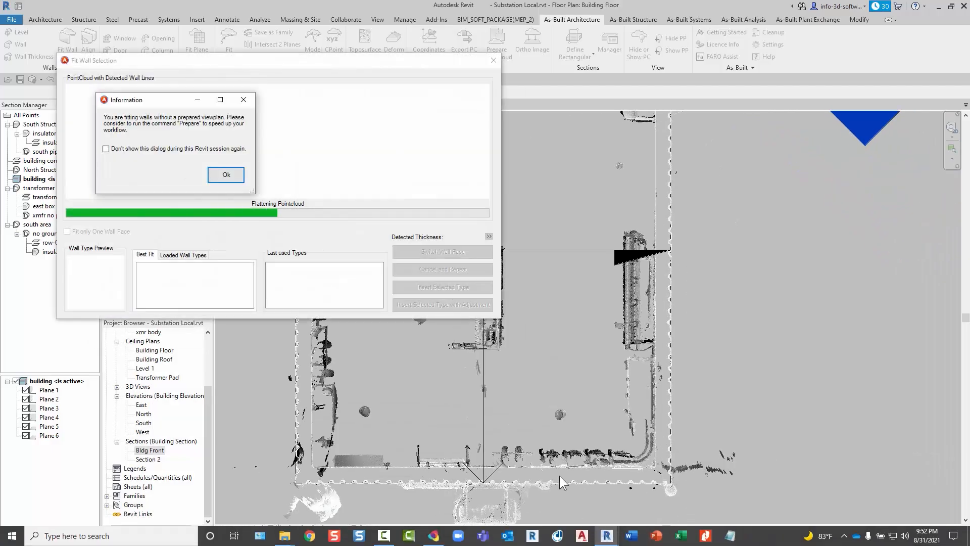
left_click(234, 170)
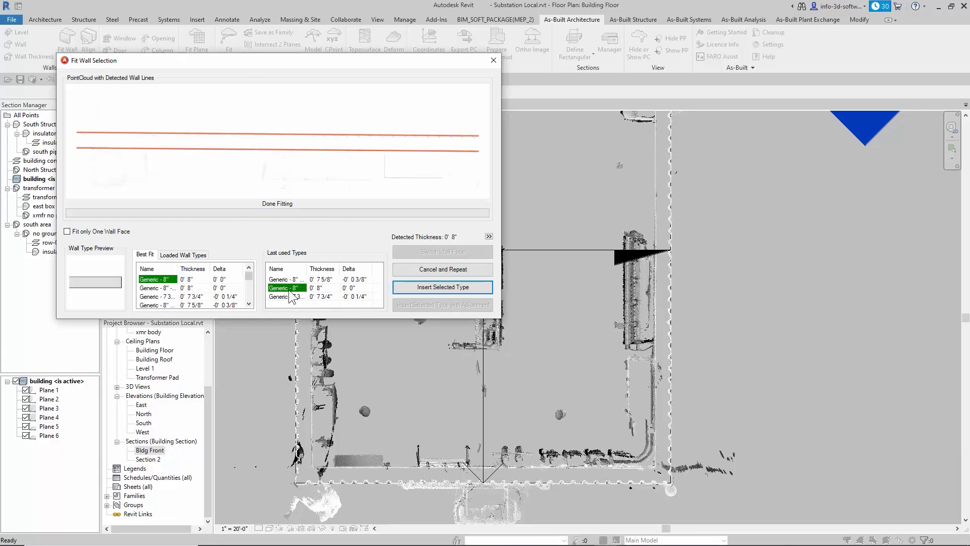
left_click(439, 292)
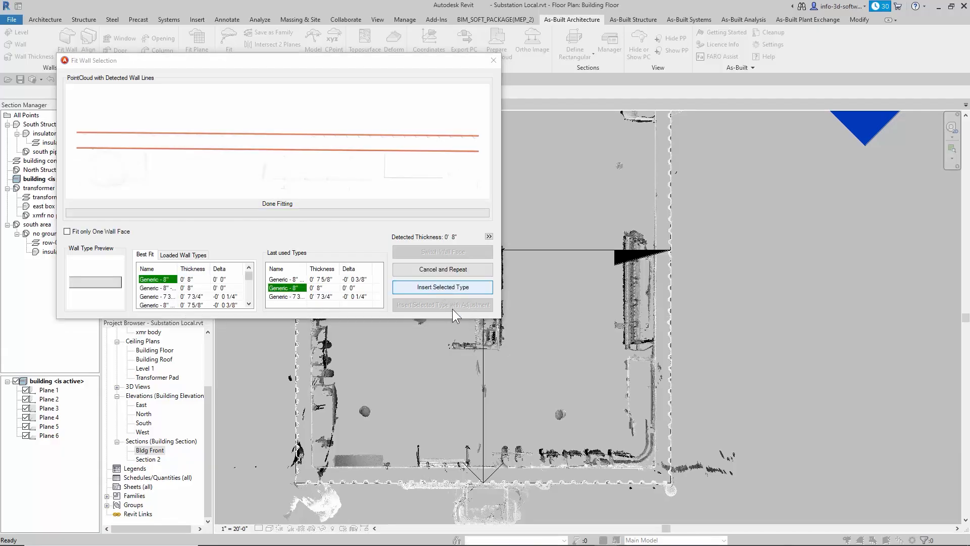
Fit the building's south wall to the point cloud from east to west, inserting the 8" thick Generic - 8" type
left_click(626, 477)
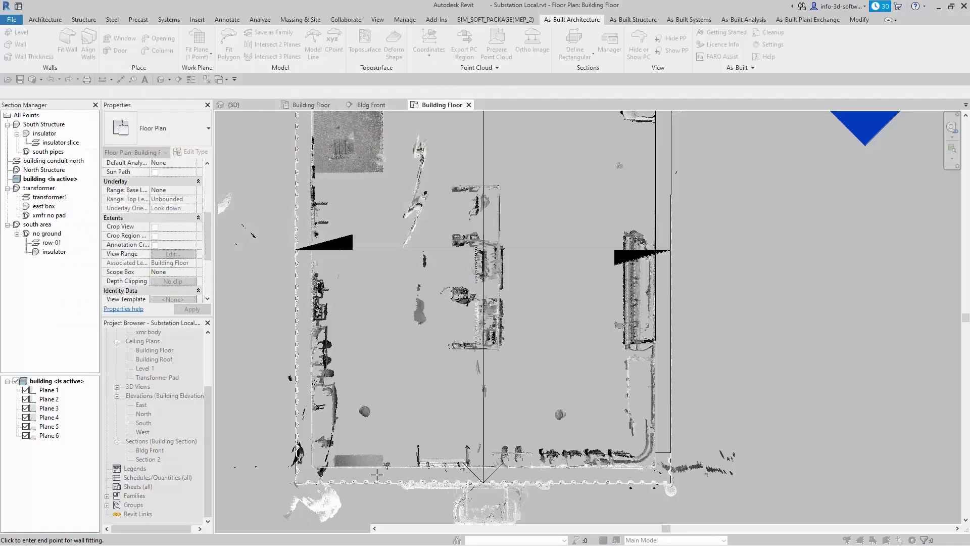
left_click(344, 475)
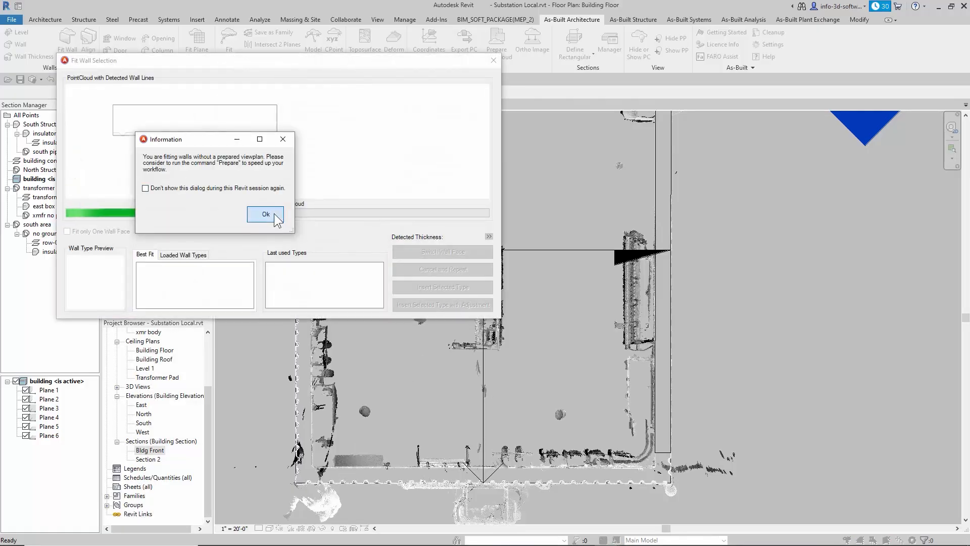
left_click(267, 216)
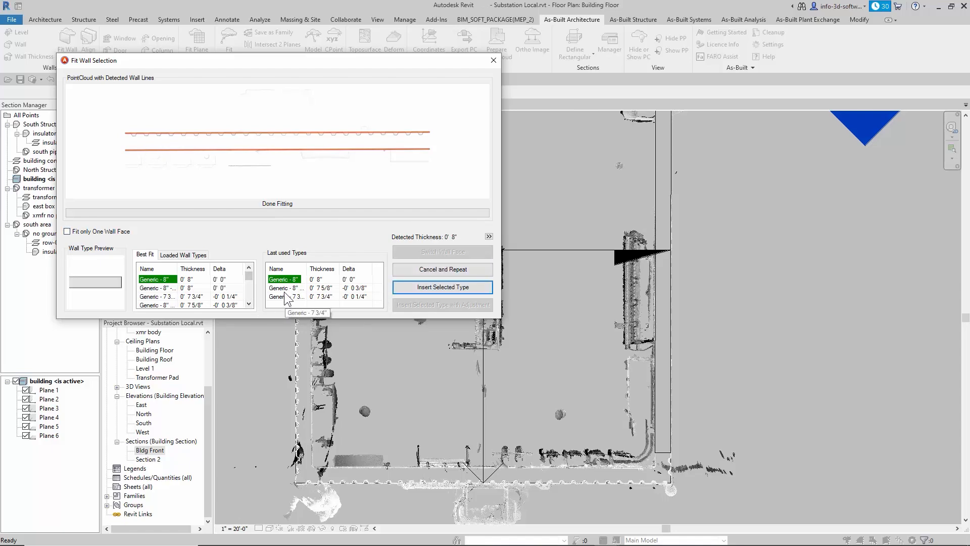
left_click(424, 291)
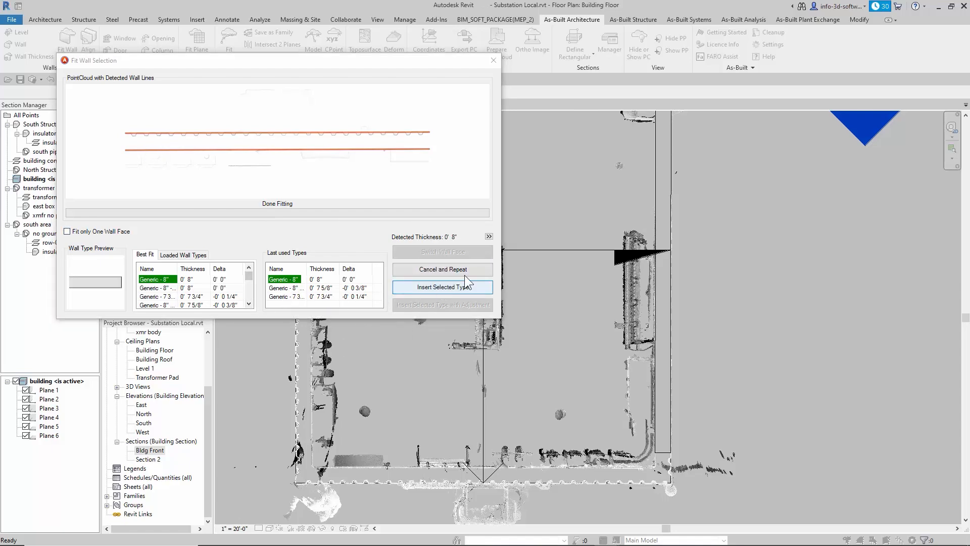
Fit the building's west wall to the point cloud from south to north, inserting the 8" thick Generic - 8" type
left_click(306, 441)
middle_click_drag(370, 127, 386, 265)
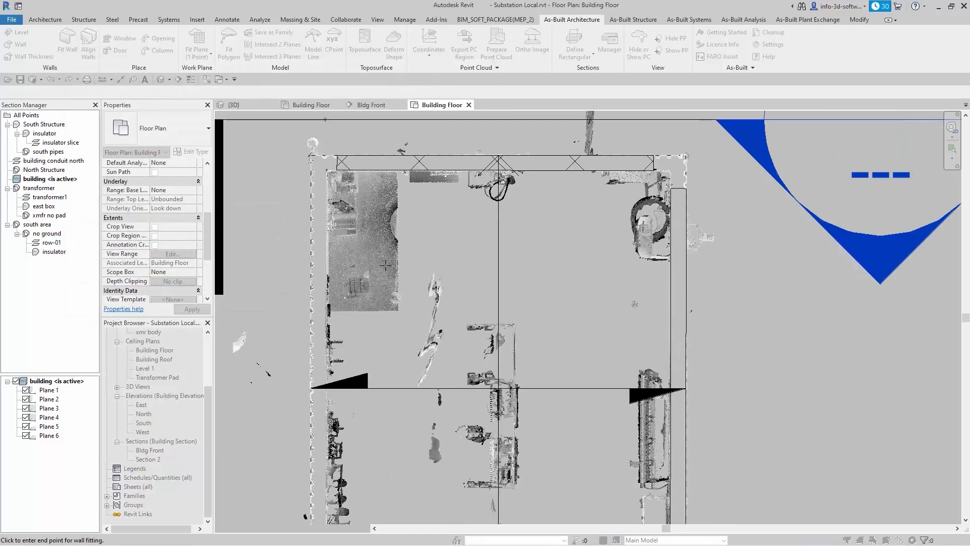
left_click(318, 186)
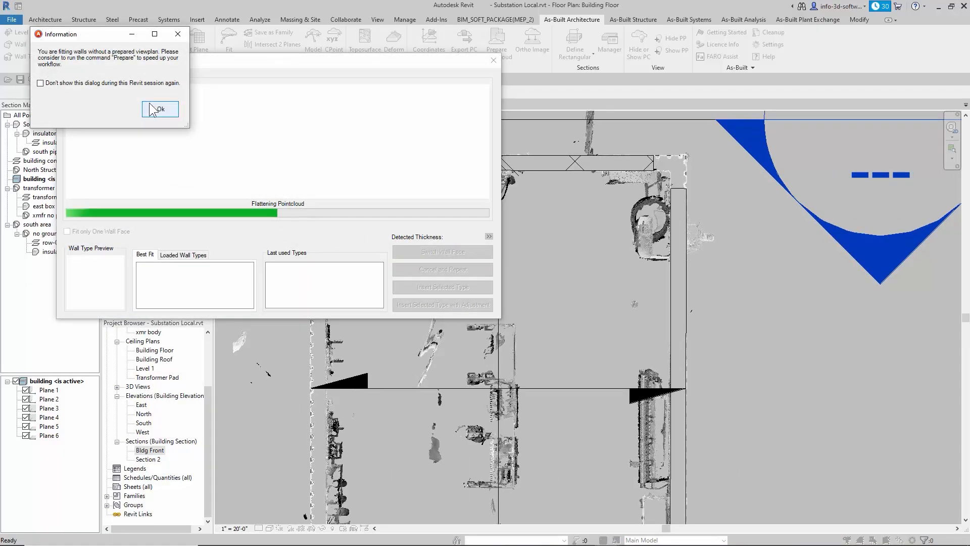
left_click(152, 108)
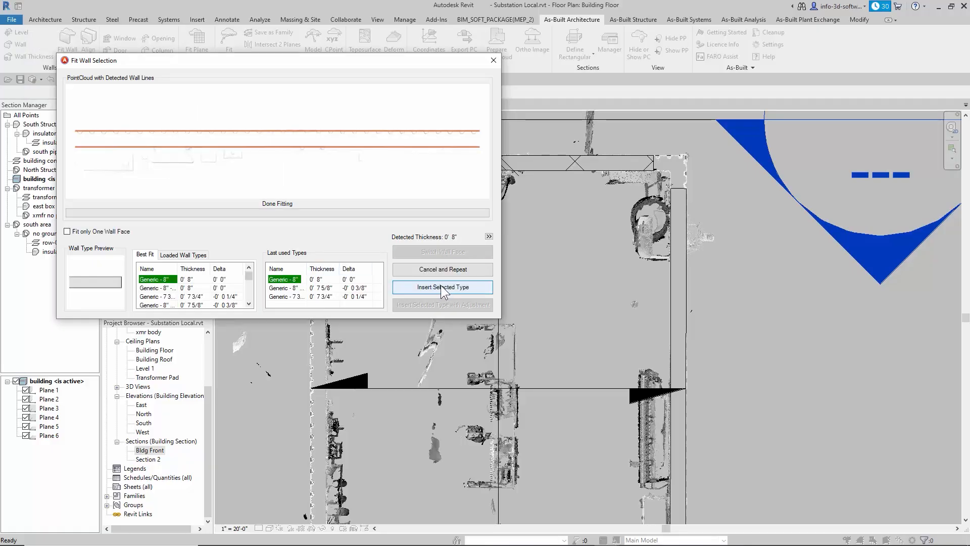
left_click(443, 288)
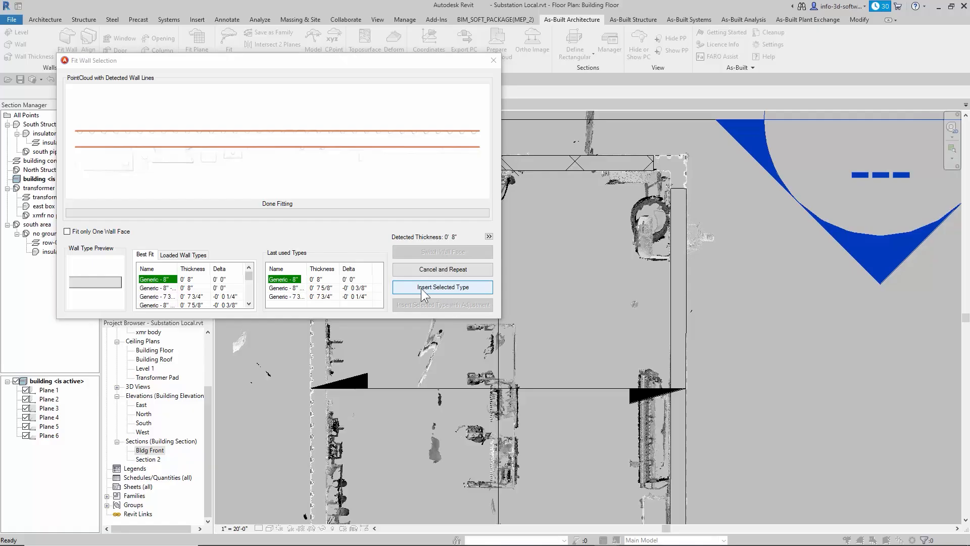
scroll(512, 324, "down", 3)
middle_click_drag(531, 313, 536, 267)
left_click(530, 180)
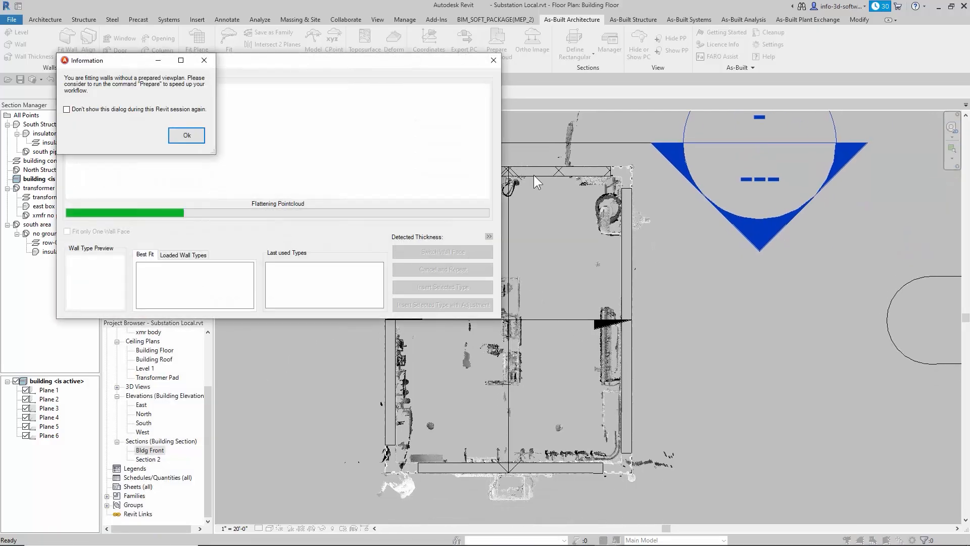
left_click(188, 135)
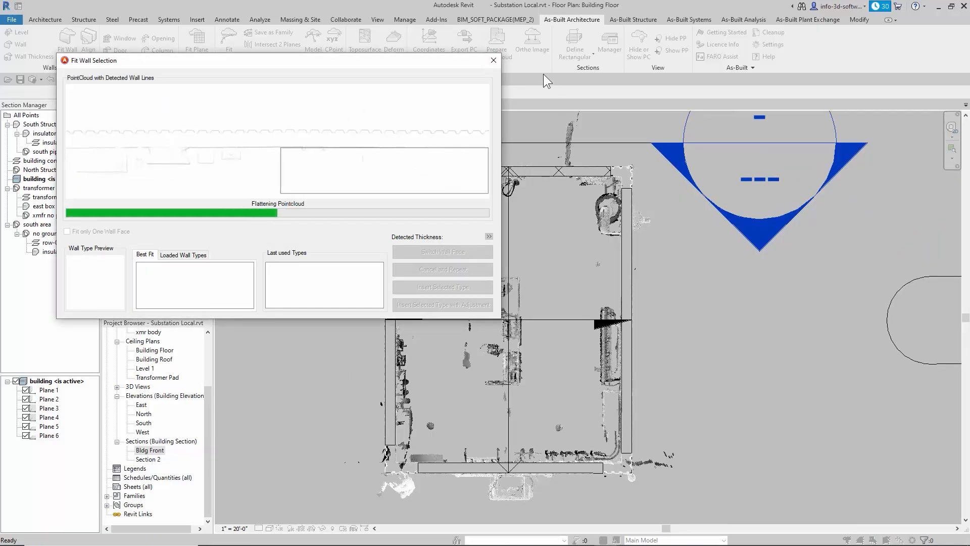
left_click(493, 61)
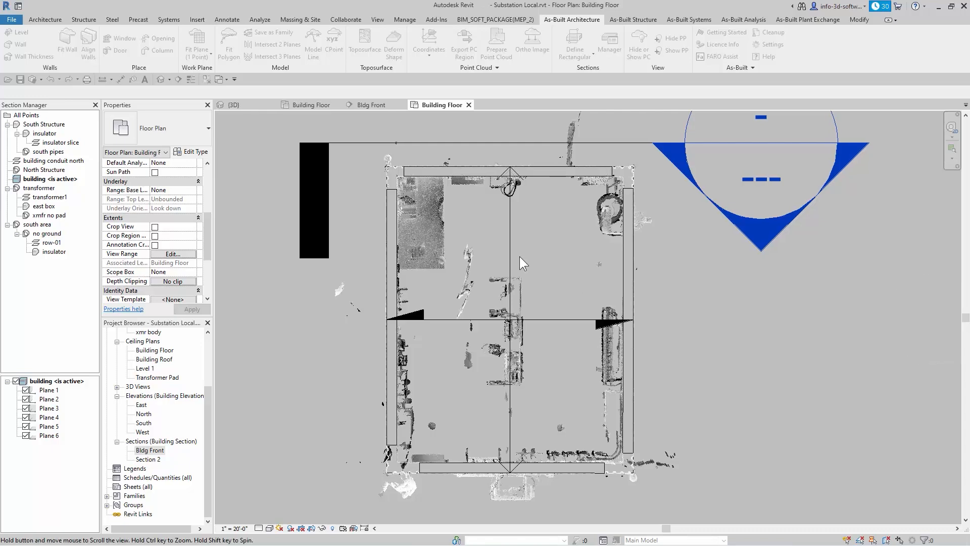
Start Align Walls with all four building walls selected and colour the preview by reference systems
left_click(95, 49)
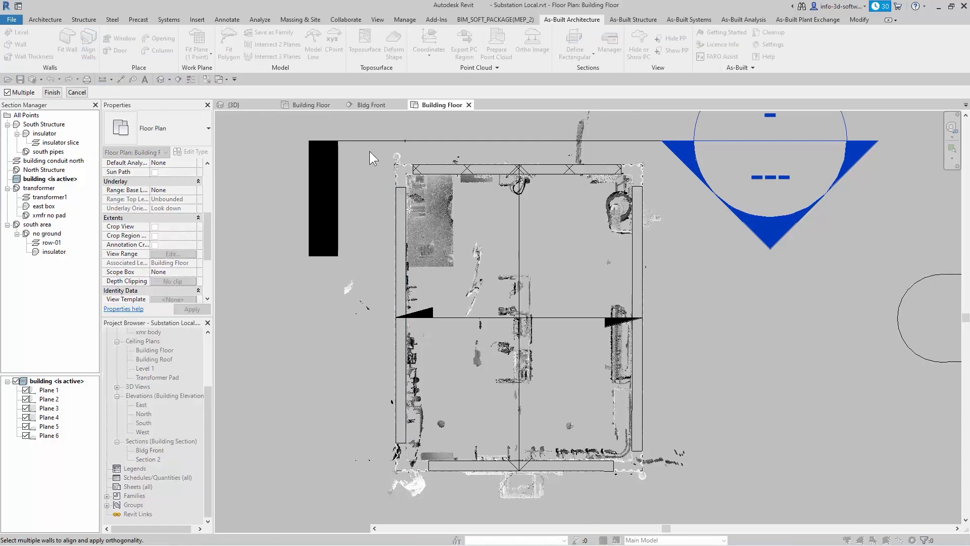
left_click_drag(367, 151, 679, 525)
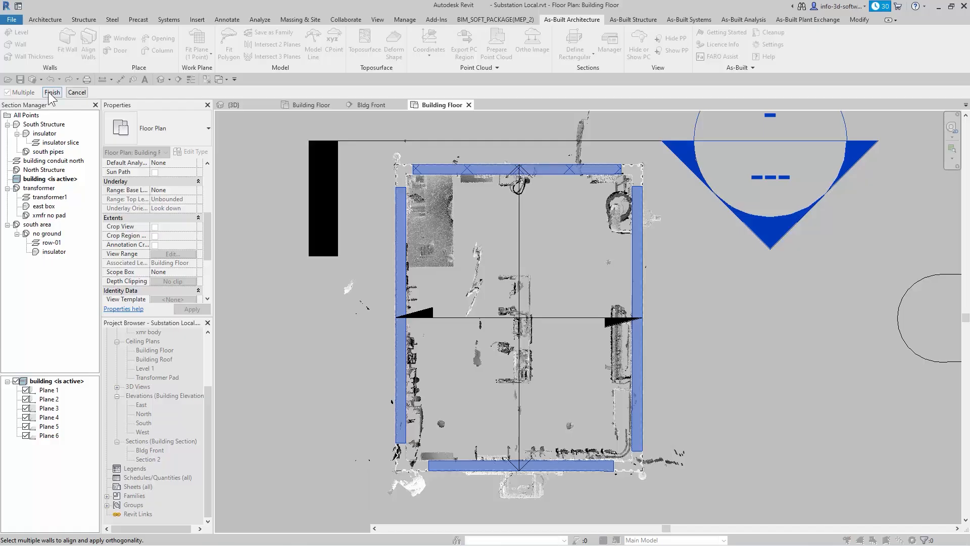
left_click(52, 93)
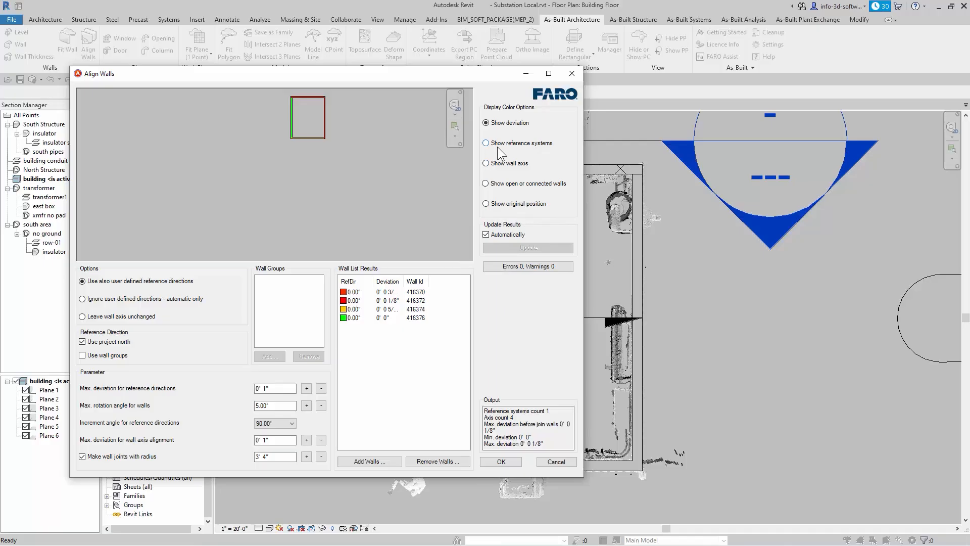
left_click(497, 146)
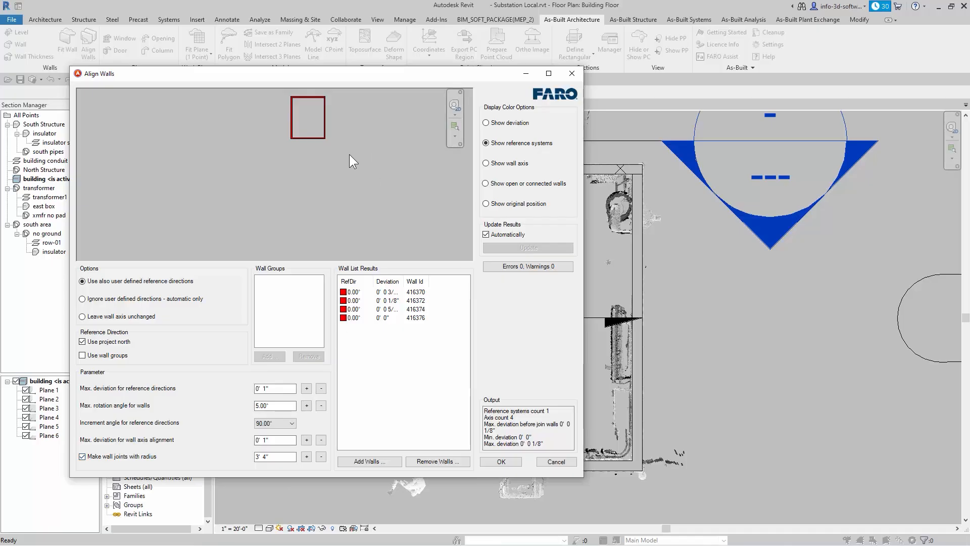
middle_click_drag(305, 120, 201, 180)
scroll(163, 173, "up", 6)
middle_click_drag(233, 212, 240, 207)
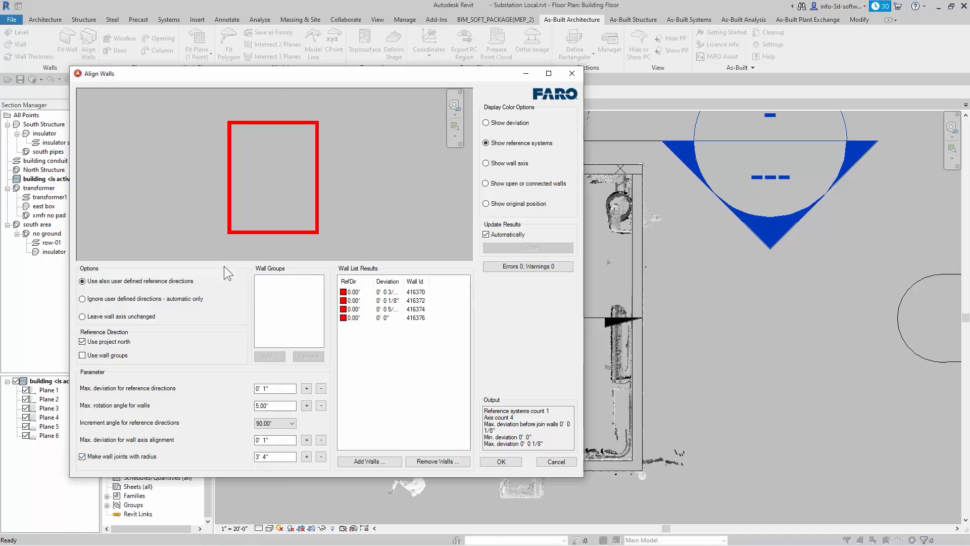
Reduce the wall joint radius to 0' 10", restore it to 3' 4" and apply the wall alignment
left_click(320, 457)
left_click(321, 457)
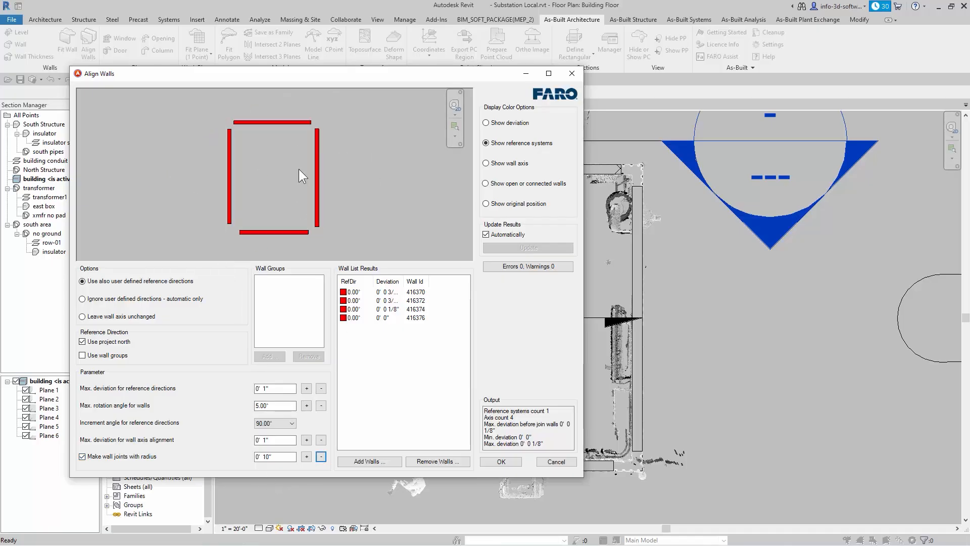
left_click(307, 456)
left_click(307, 457)
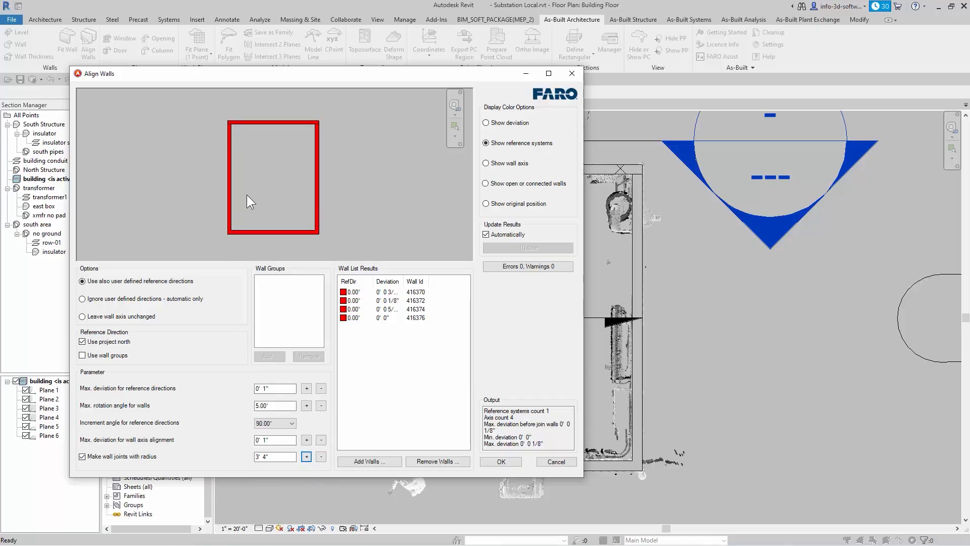
left_click(502, 462)
Open the Bldg Front section view from its section marker in the floor plan
scroll(655, 345, "down", 2)
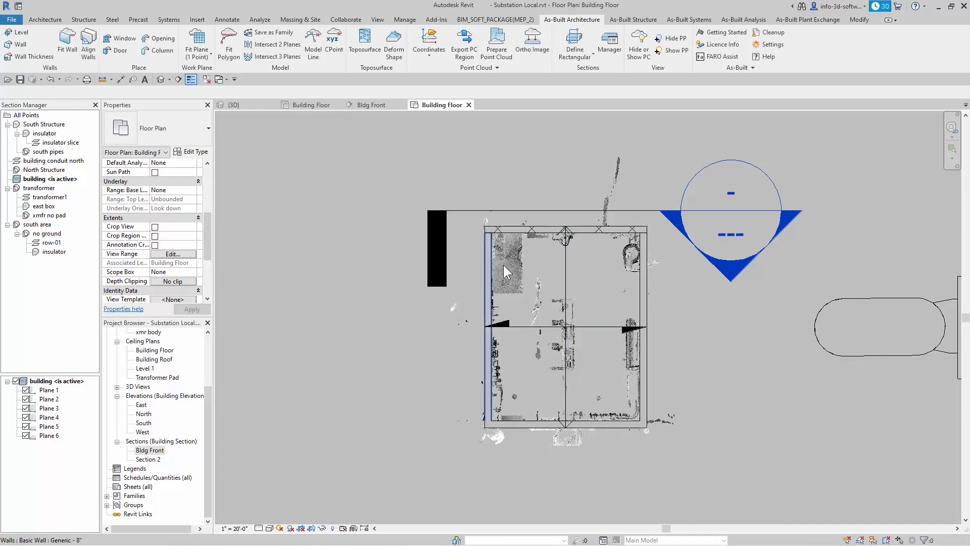
middle_click_drag(733, 260, 721, 264)
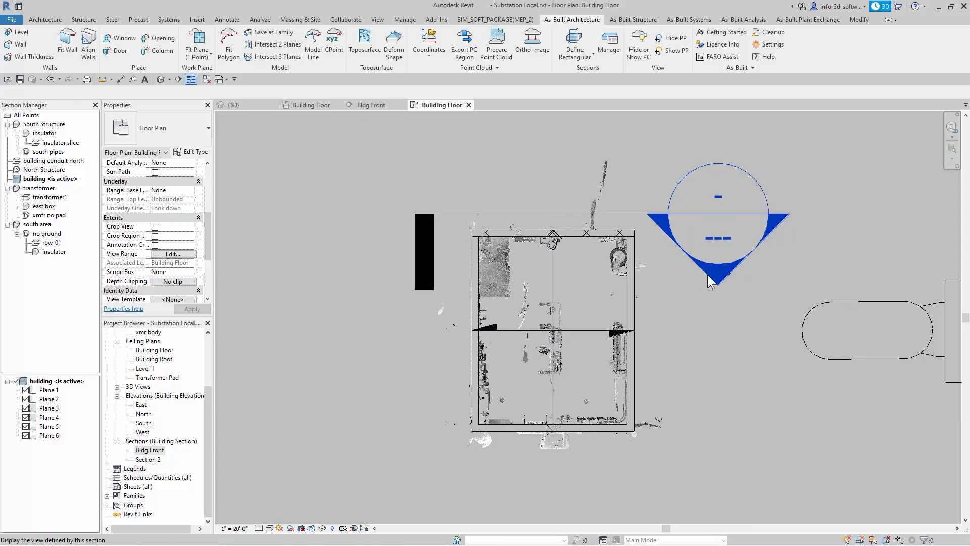
double_click(716, 277)
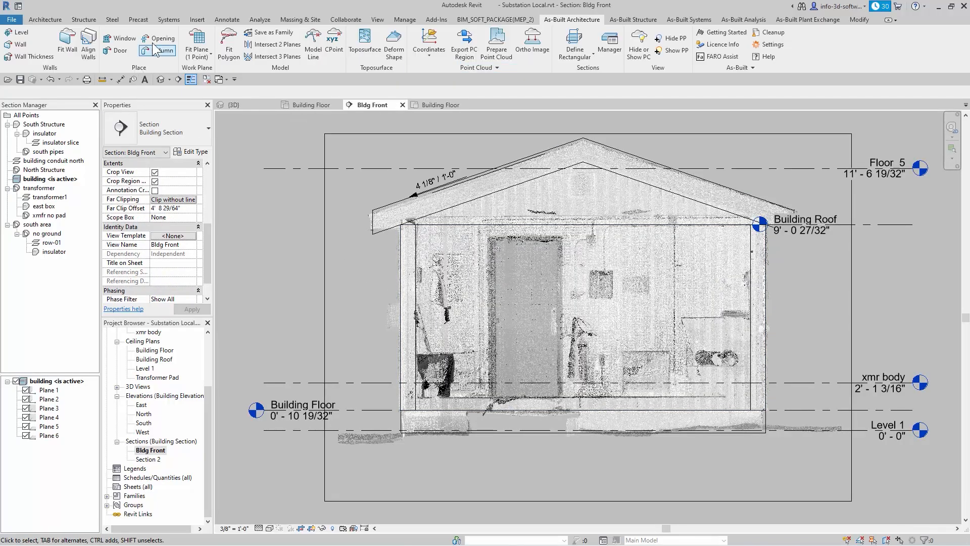
Start the As-Built Door command with type Single-Flush 32" x 84" and the option to create a door from two diagonal points
left_click(121, 51)
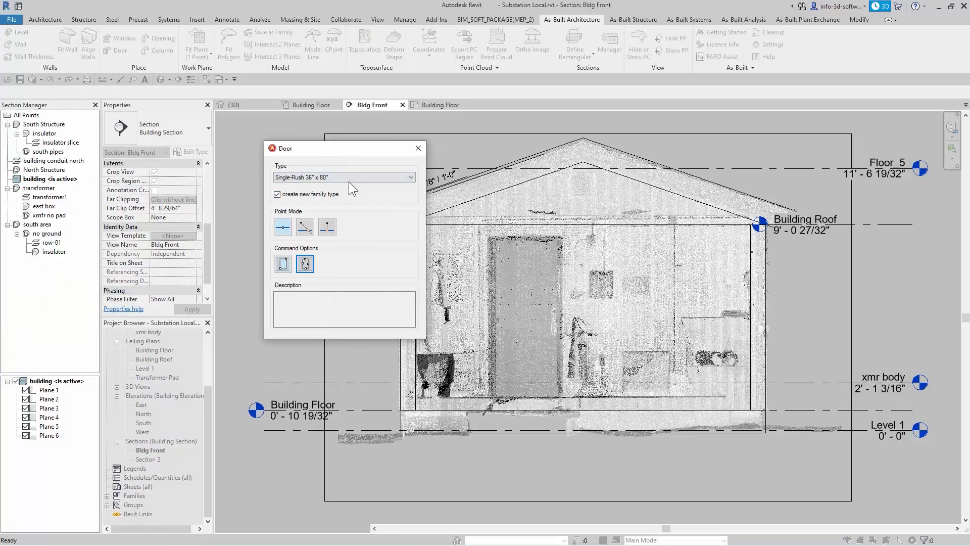
left_click(383, 176)
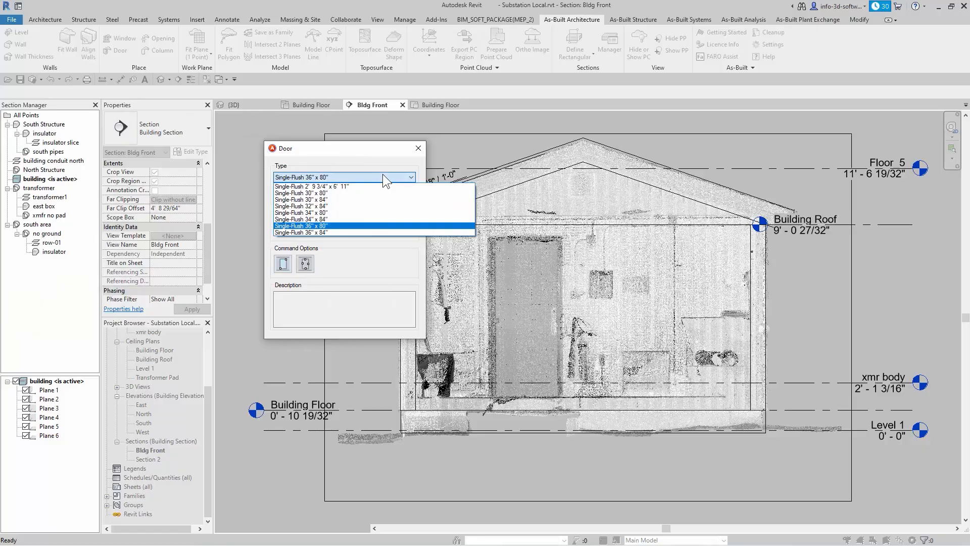
key("Up")
key("Up")
key("Up")
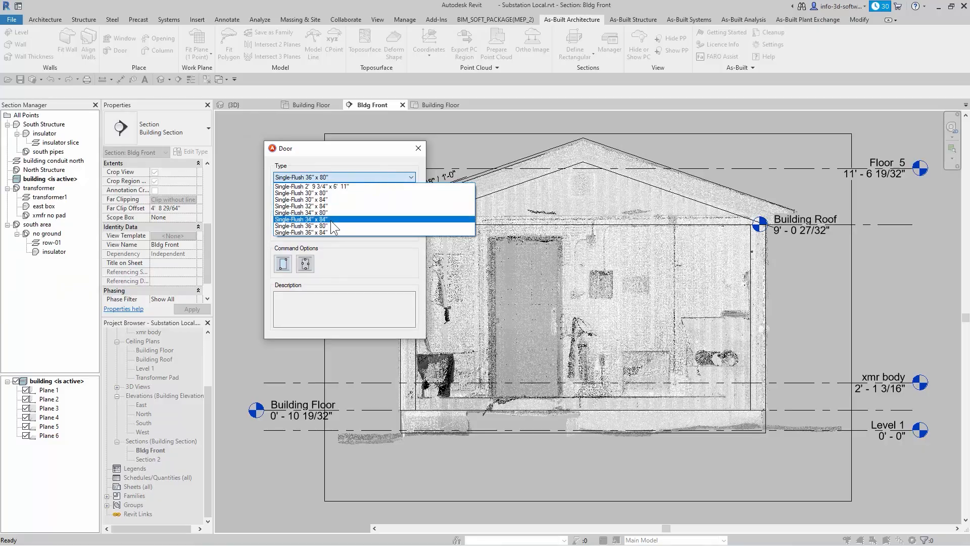
key("Return")
key("ctrl")
key("ctrl")
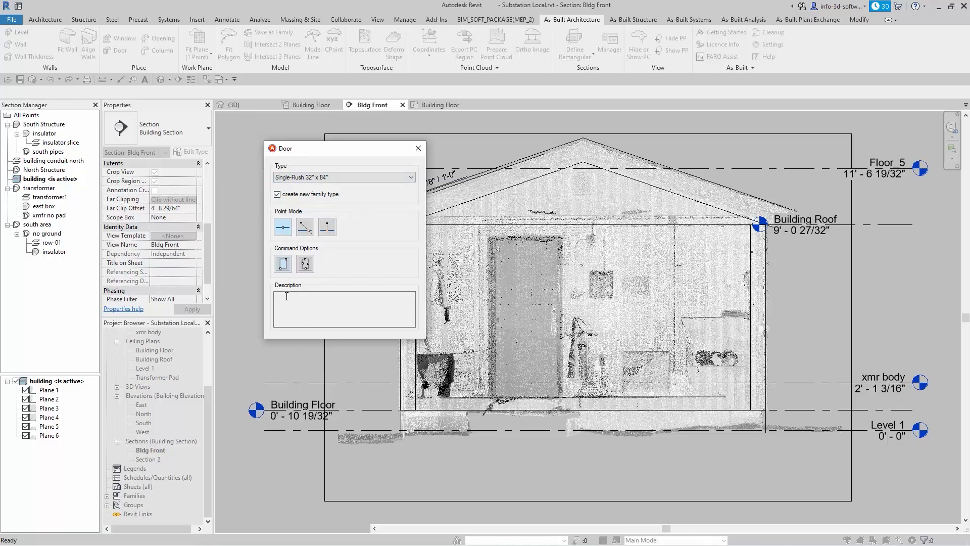
left_click(284, 266)
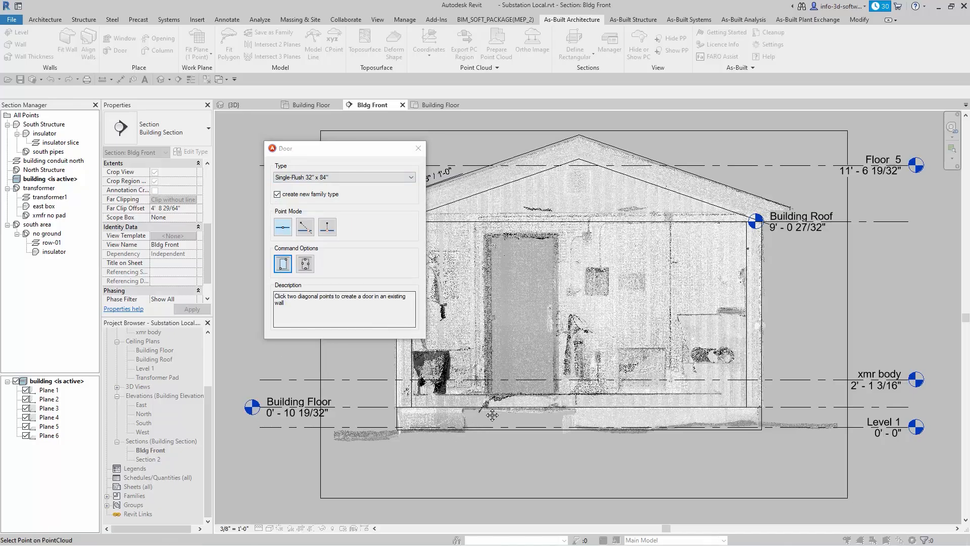
Place the door in the front wall by picking the scanned doorway's lower-left and upper-right corners, and end the Door command
scroll(494, 399, "up", 5)
scroll(495, 397, "up", 3)
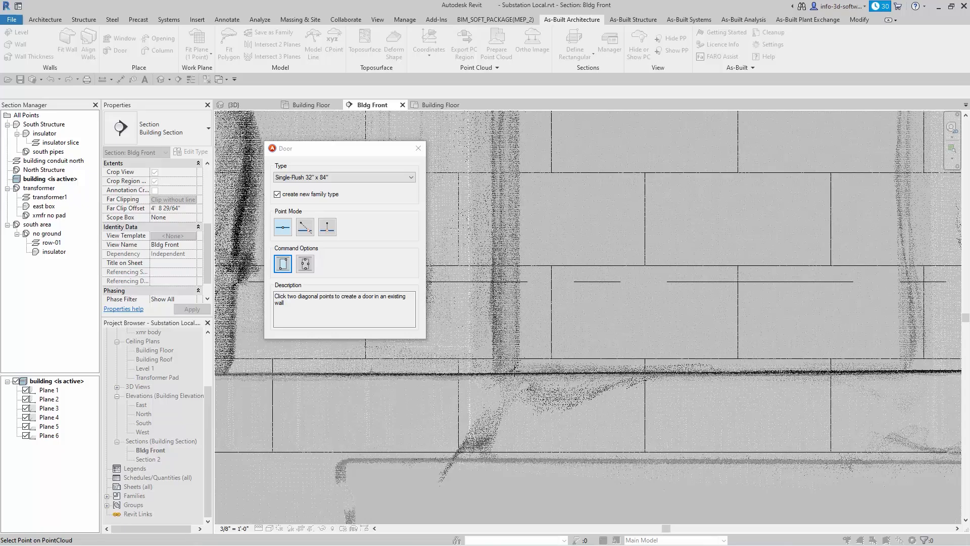
middle_click_drag(614, 247, 669, 400)
scroll(663, 195, "up", 5)
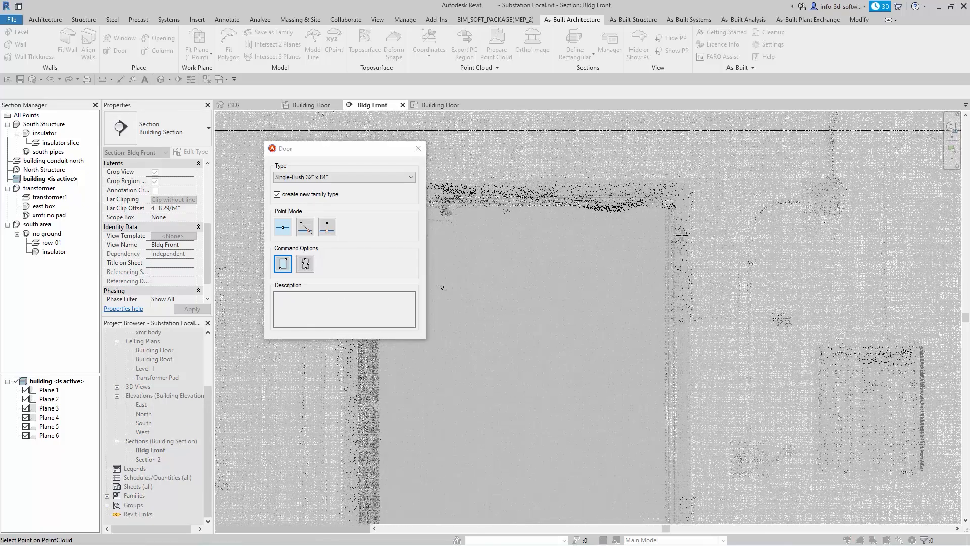
left_click(663, 196)
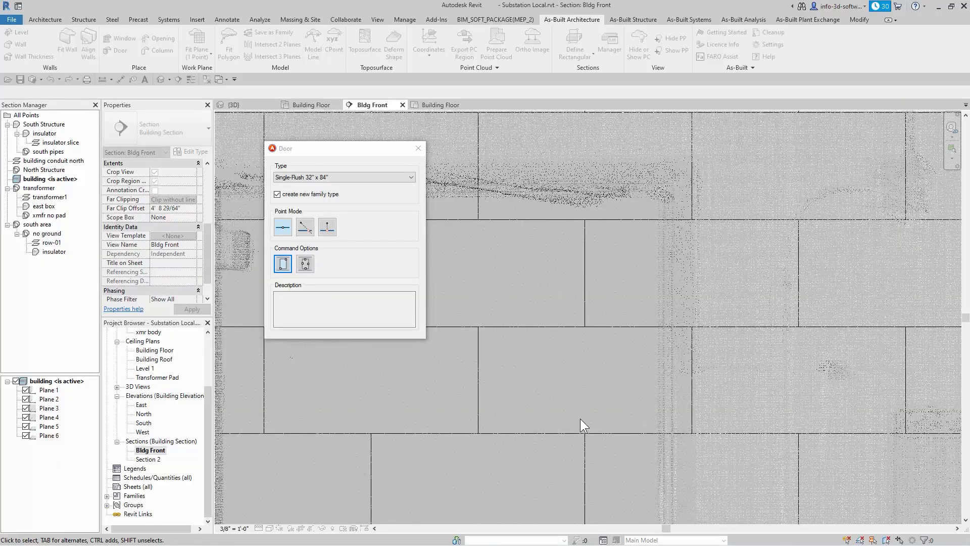
left_click(418, 148)
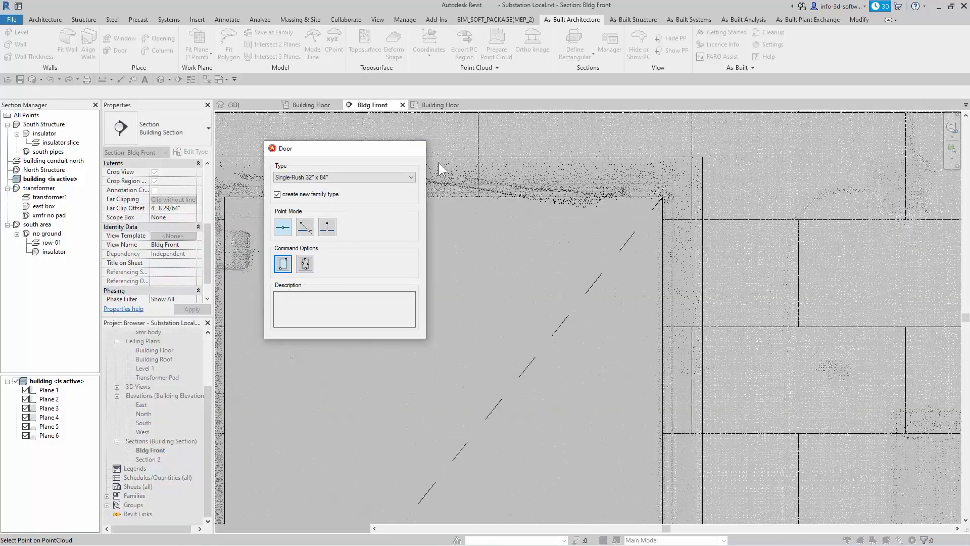
Select the new door to check its family type size, and deselect it
scroll(566, 399, "down", 4)
middle_click_drag(601, 290, 615, 210)
left_click(583, 202)
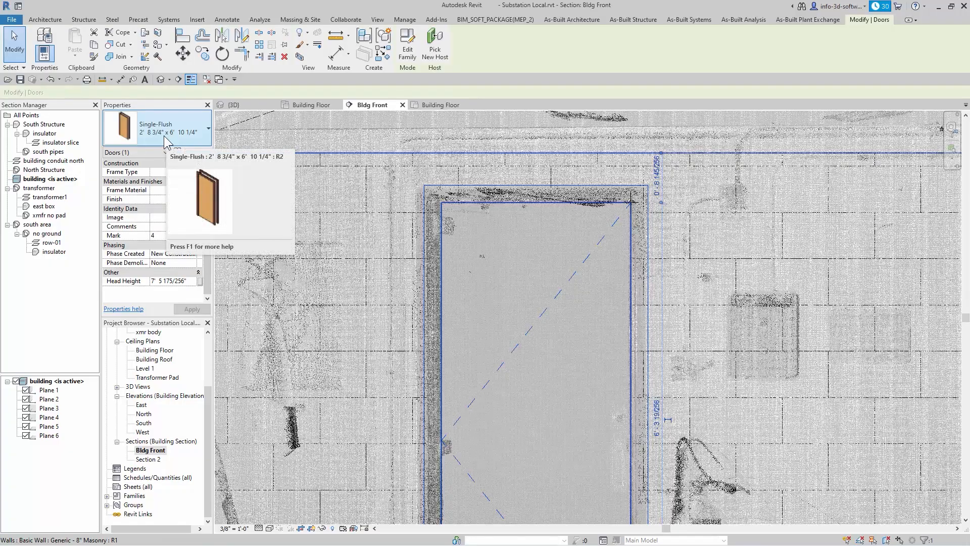
key("Escape")
Switch to the 3D view and show the building from its door side
scroll(478, 371, "down", 2)
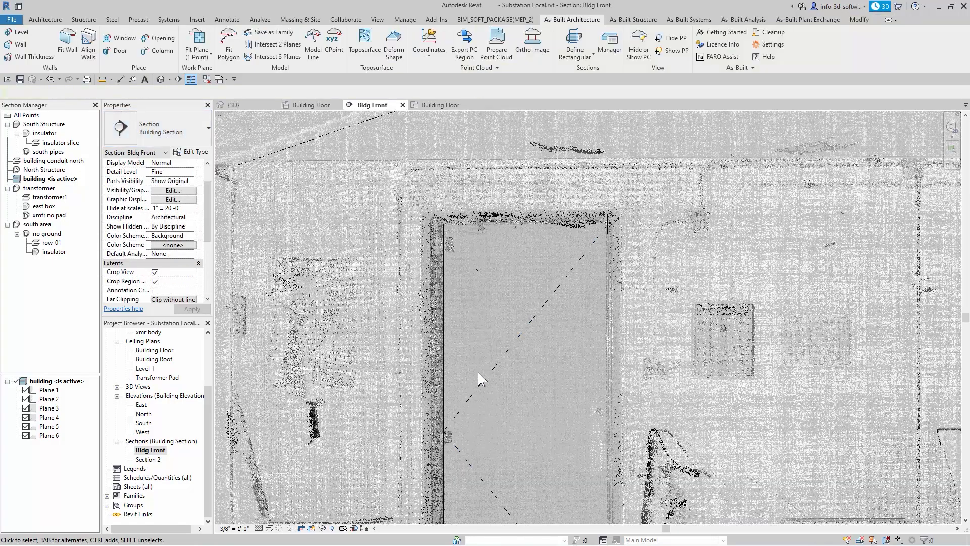
middle_click_drag(478, 372, 578, 279)
scroll(577, 278, "down", 2)
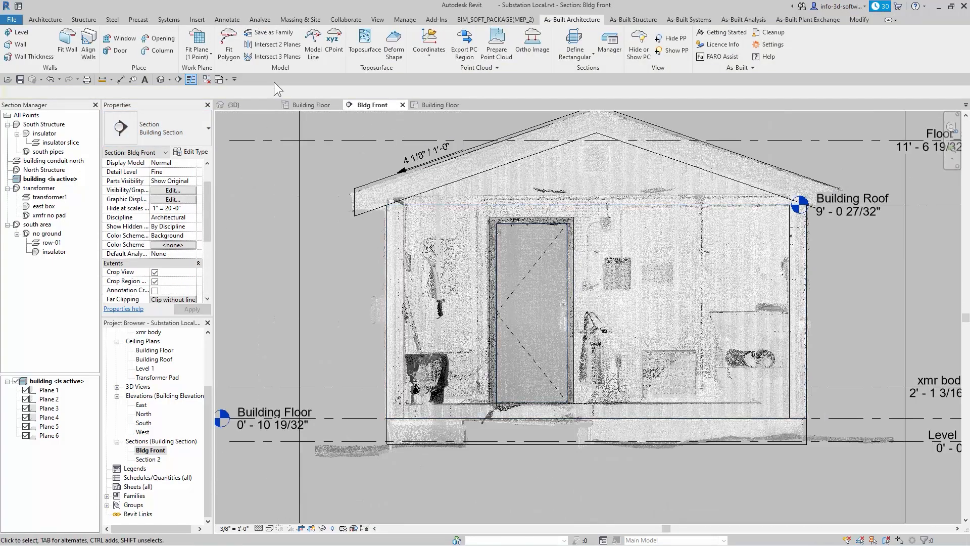
left_click(233, 109)
middle_click_drag(565, 340, 532, 343, "shift")
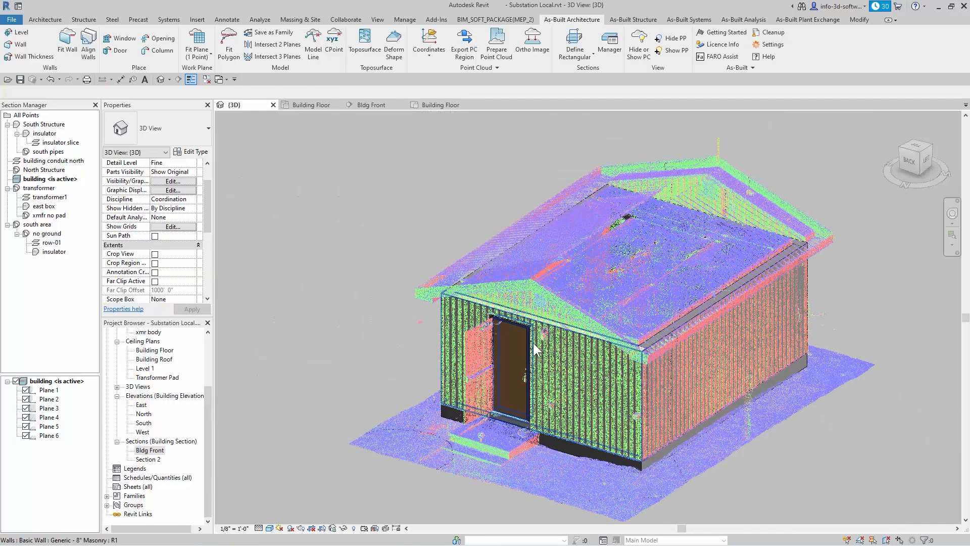
Turn on the Roofs category in the 3D view's Visibility/Graphic Overrides
key("v")
key("g")
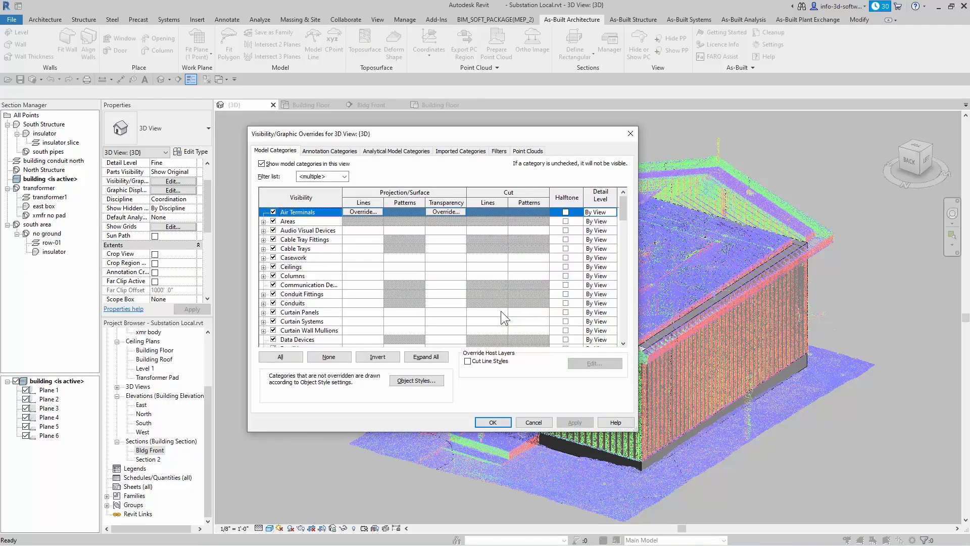
key("r")
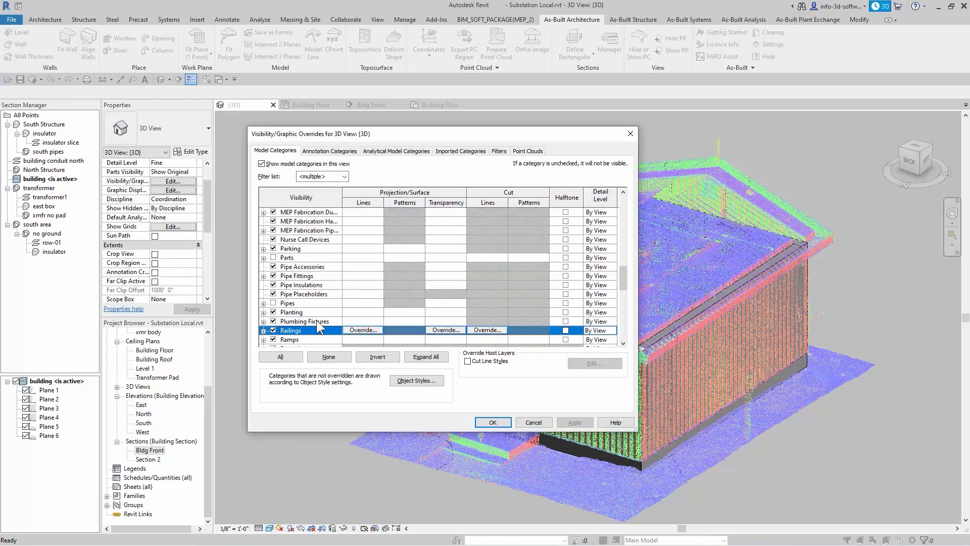
scroll(323, 320, "down", 2)
left_click(272, 304)
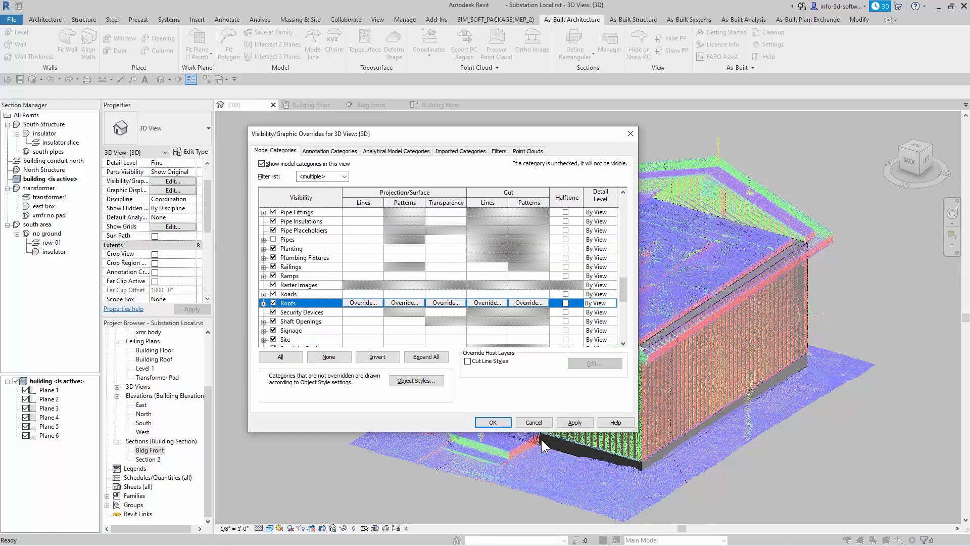
left_click(588, 422)
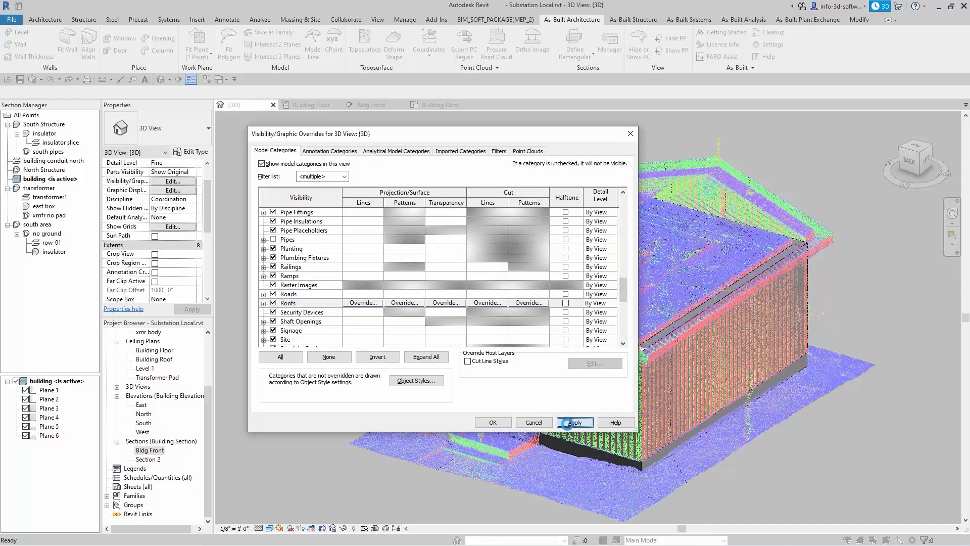
left_click(503, 423)
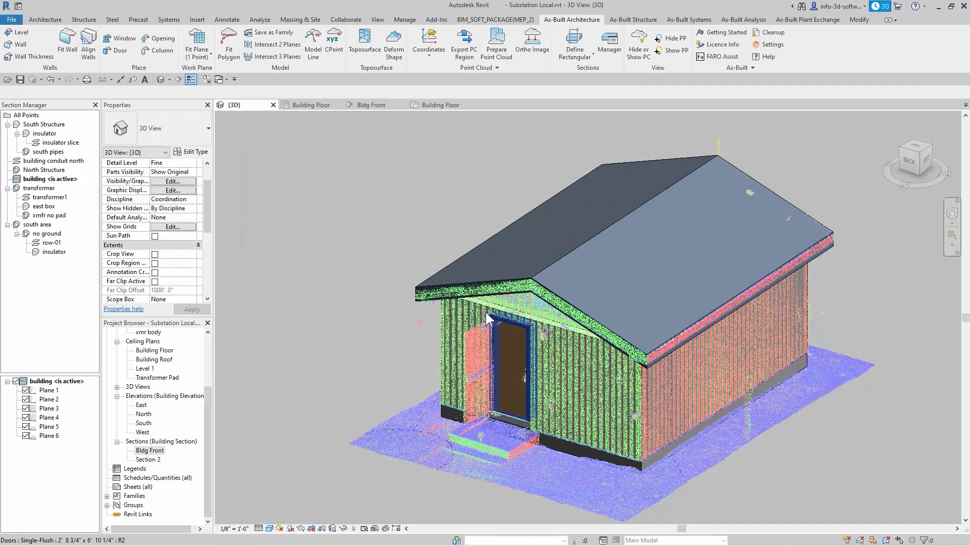
left_click(493, 283)
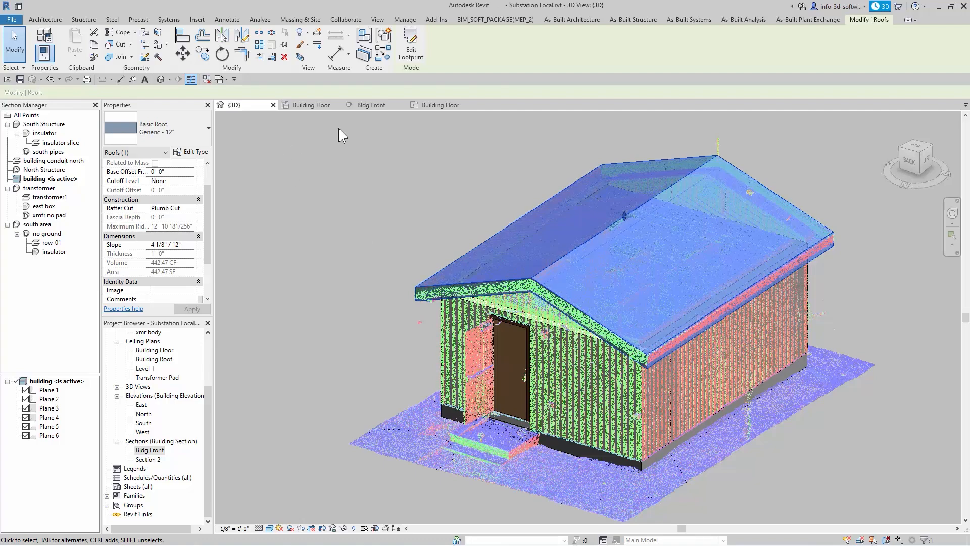
left_click(487, 278)
key("Escape")
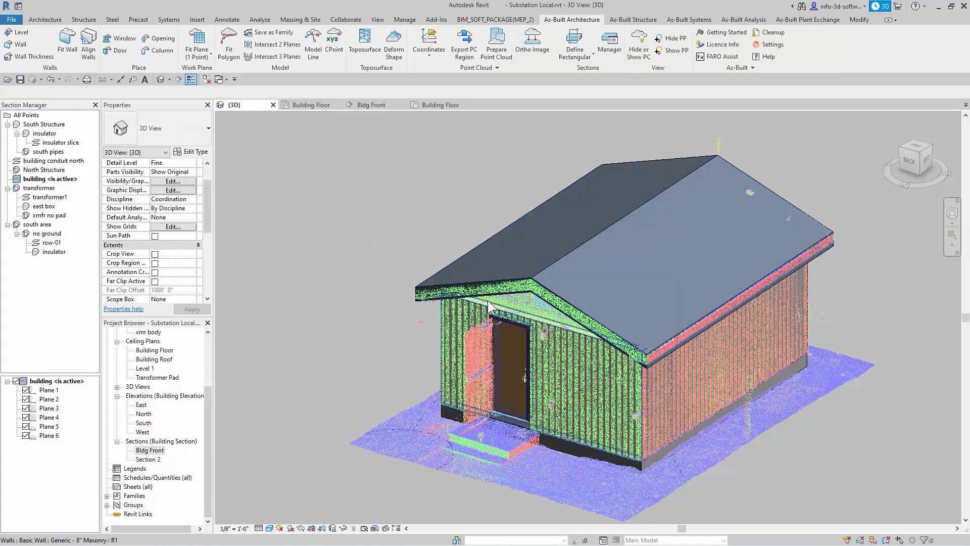
Select the chain of four connected building walls and attach their tops to the roof
key("Tab")
left_click(489, 306)
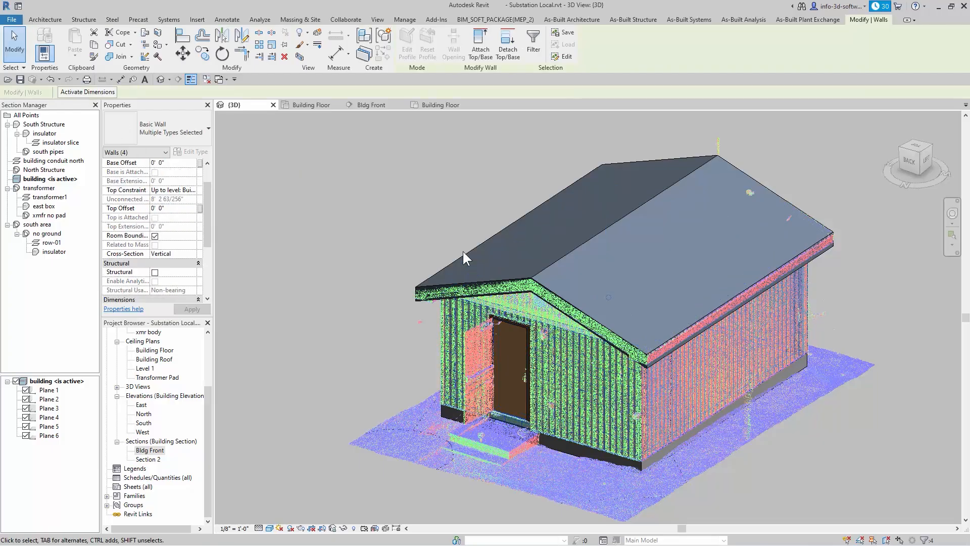
left_click(482, 52)
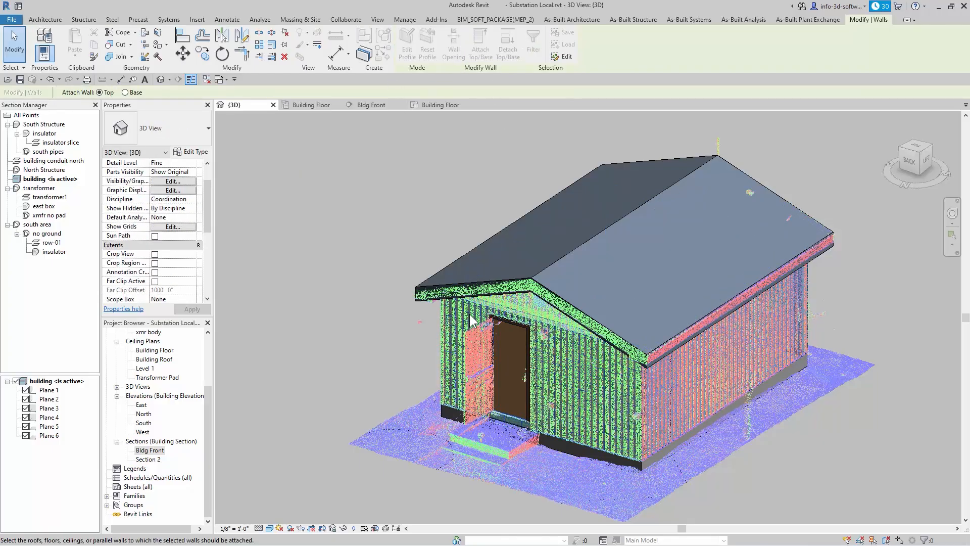
left_click(489, 278)
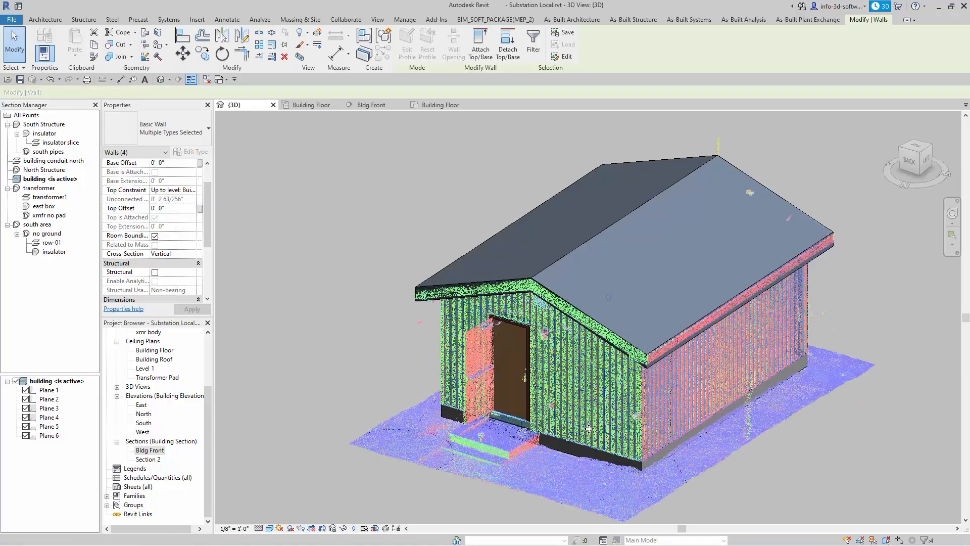
key("Escape")
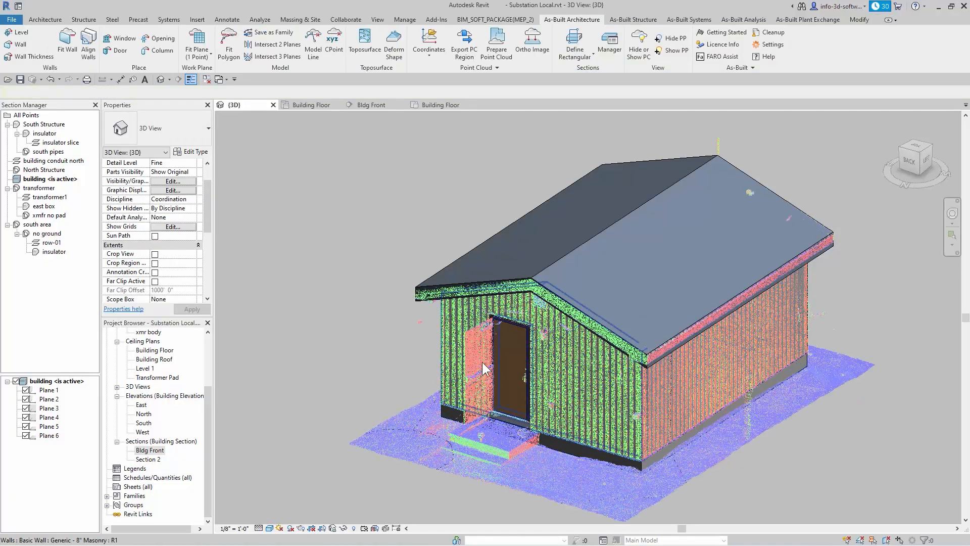